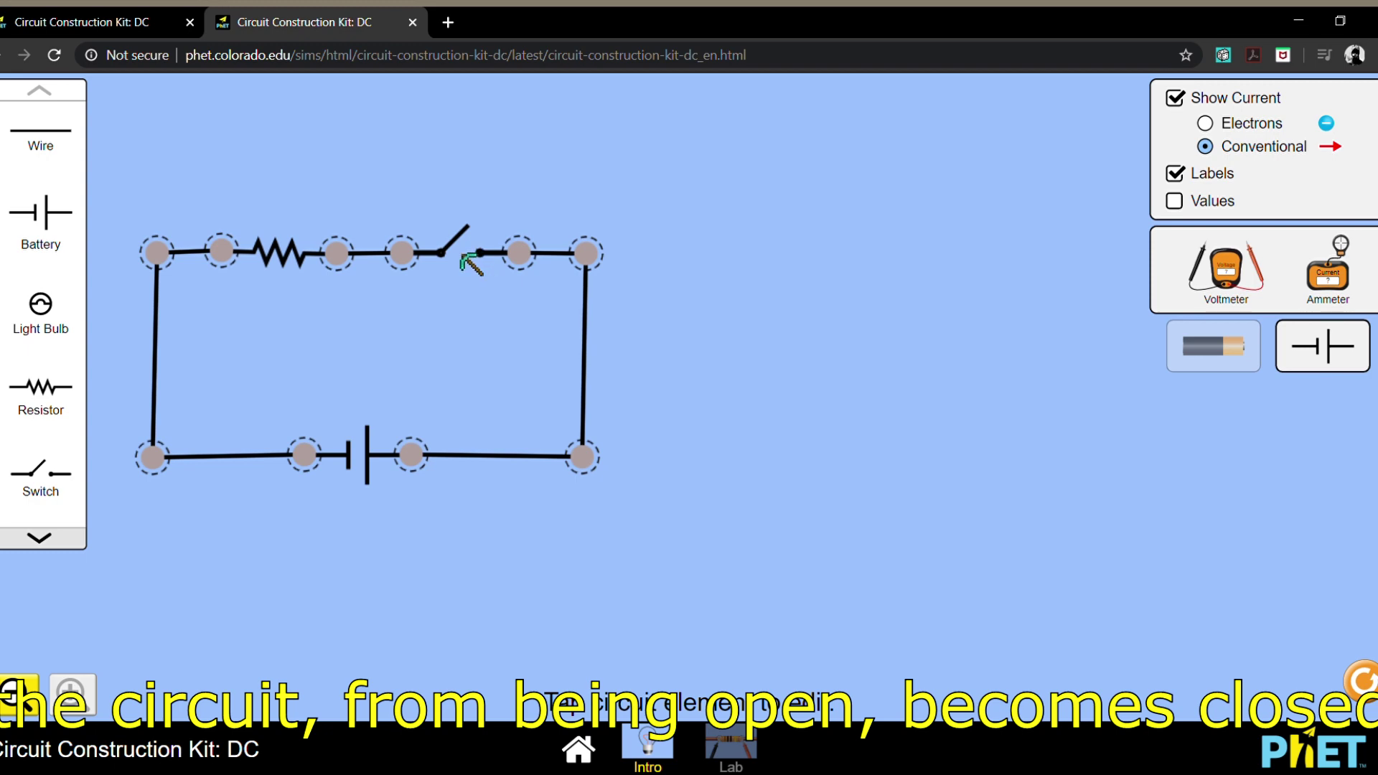
Close the switch, show lifelike components, and select the 120.0 V battery
left_click(471, 264)
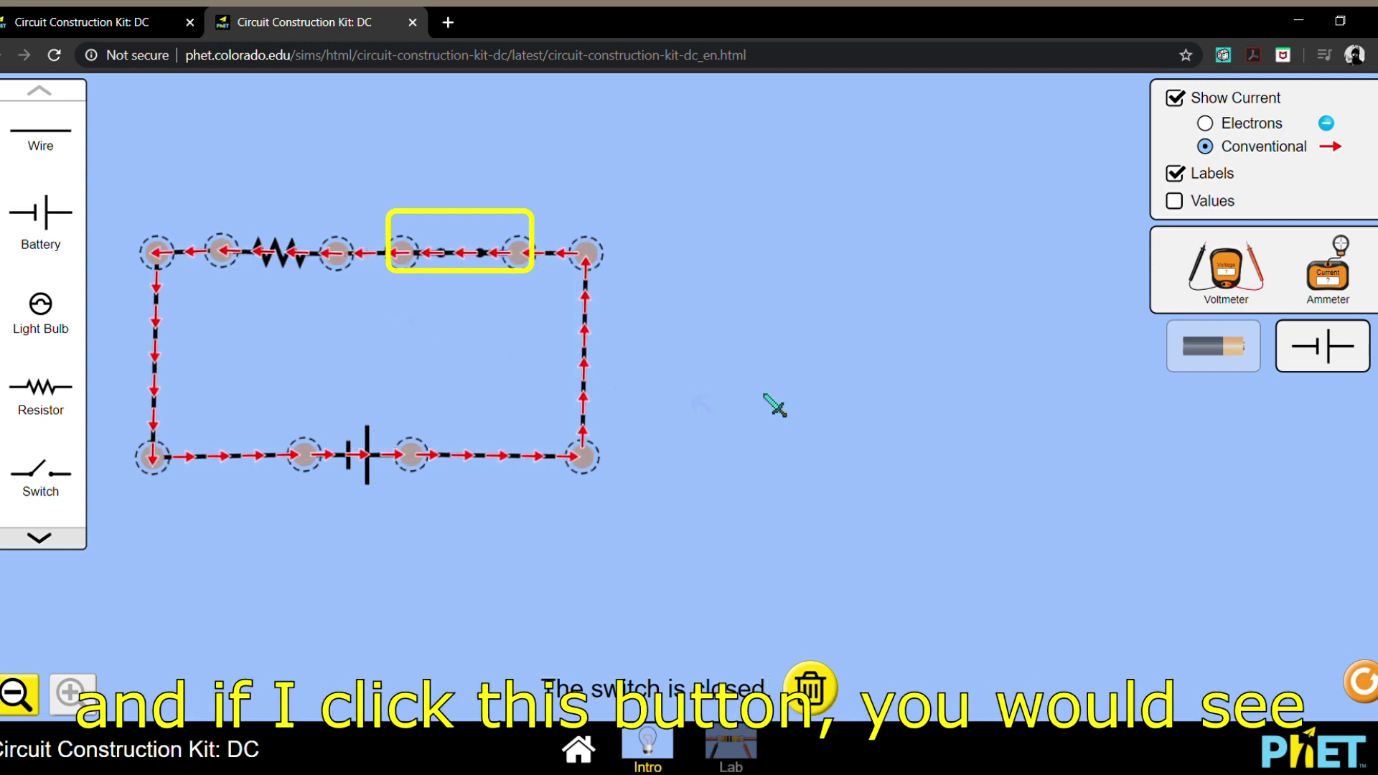
left_click(1205, 357)
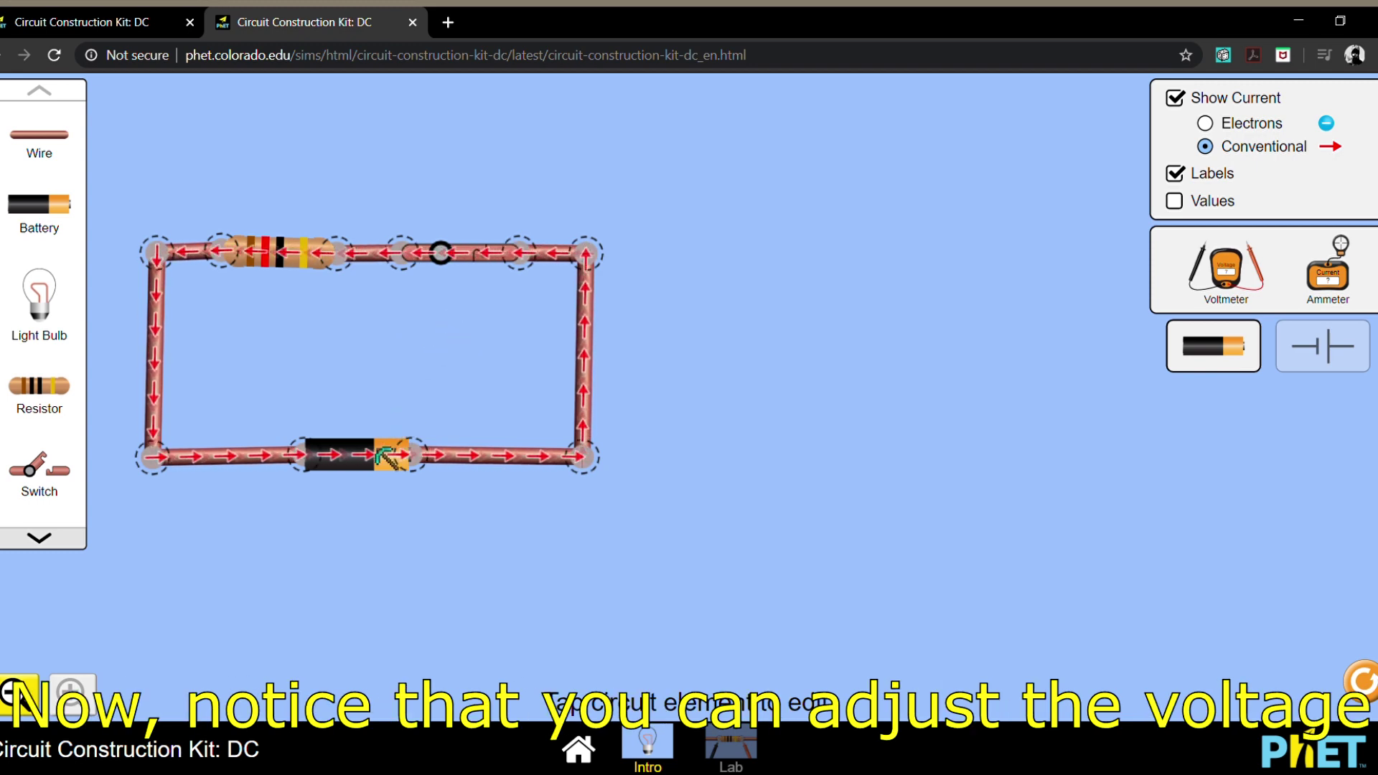
left_click(347, 454)
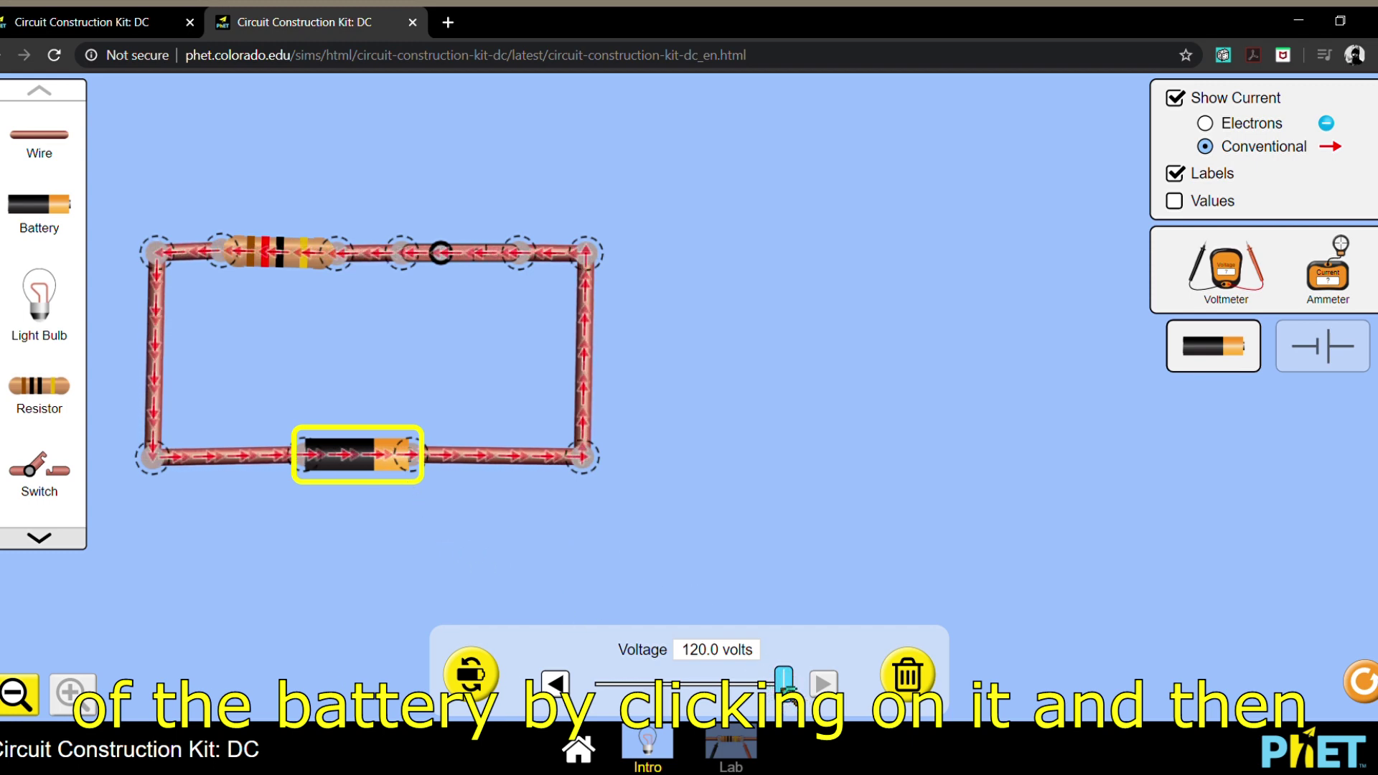
Lower the battery voltage, bring it back up to 95.5 V, then select the resistor
left_click_drag(786, 695, 609, 696)
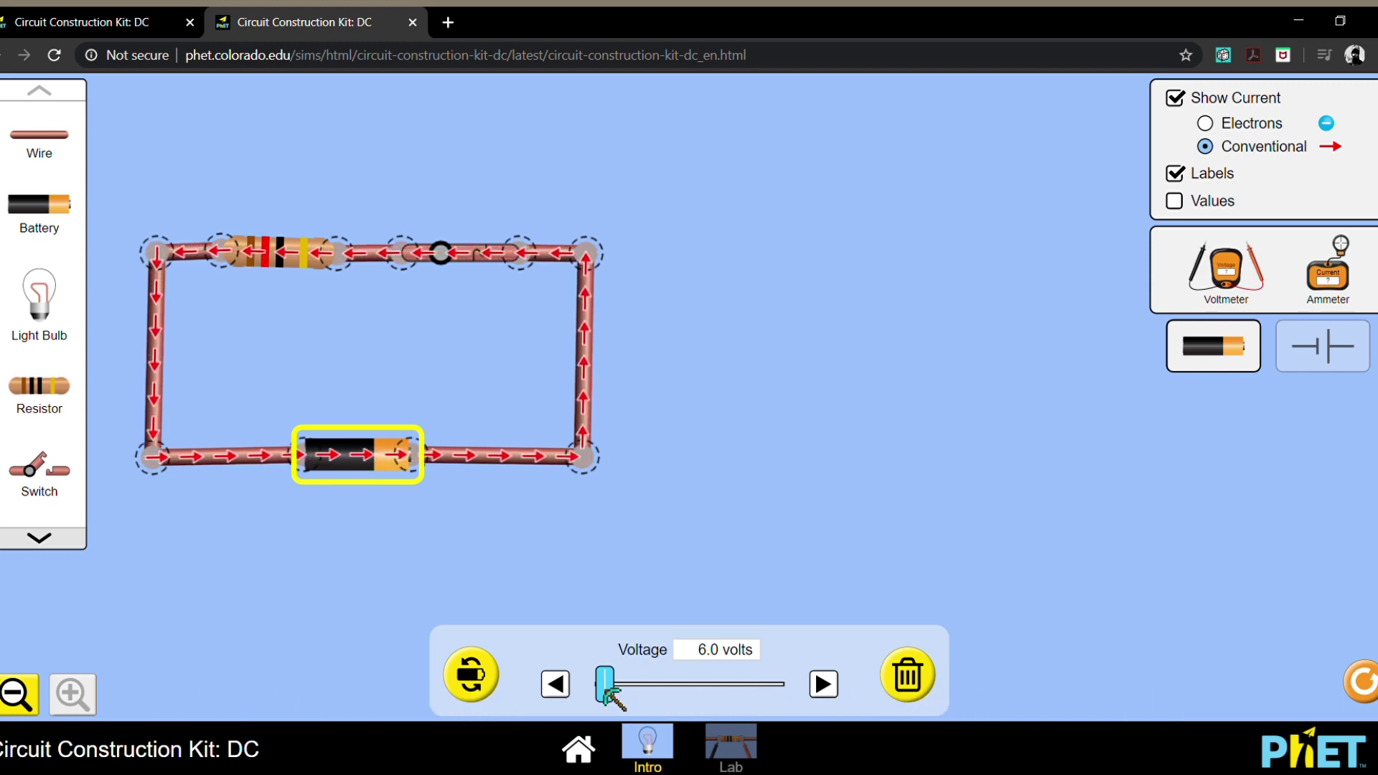
left_click_drag(610, 696, 752, 699)
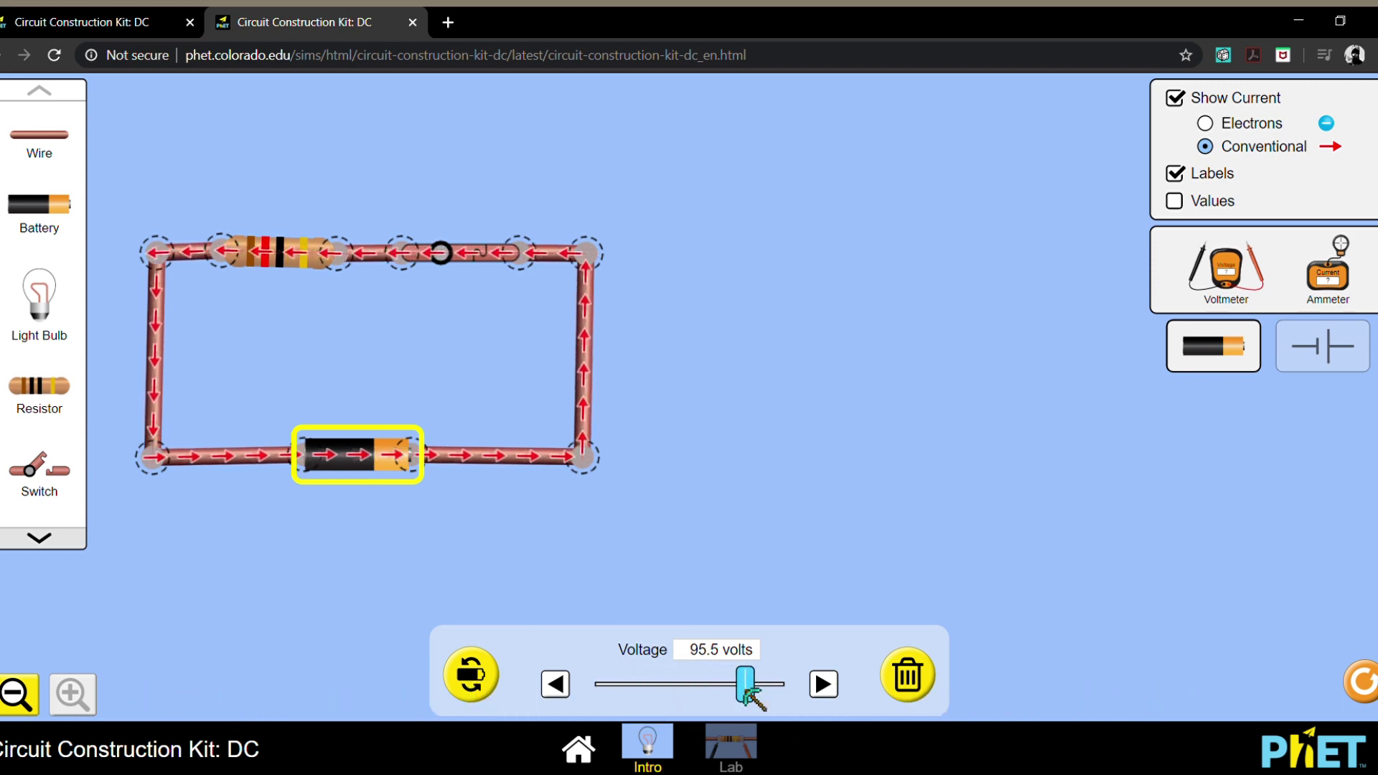
left_click(287, 251)
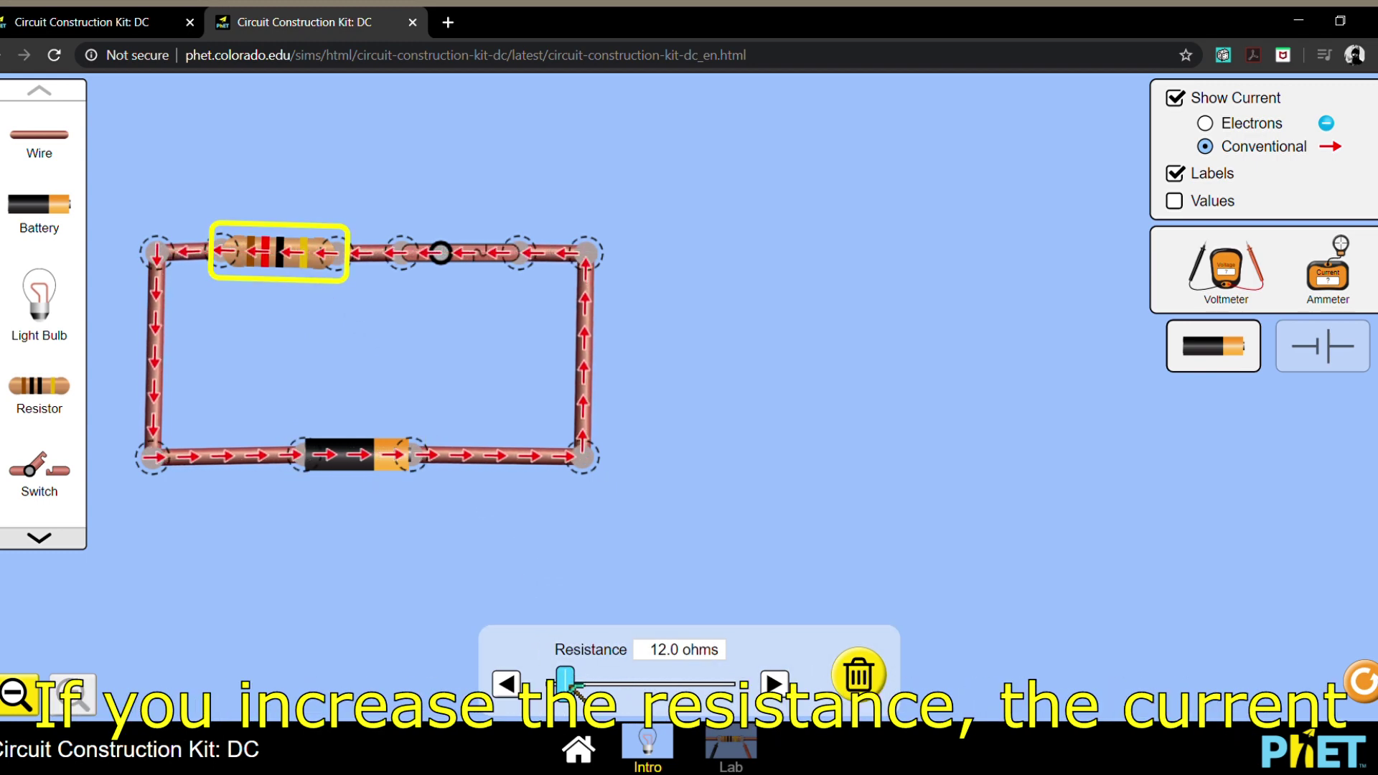
mouse_move(574, 688)
left_mouse_down()
mouse_move(698, 689)
mouse_move(564, 693)
left_mouse_up()
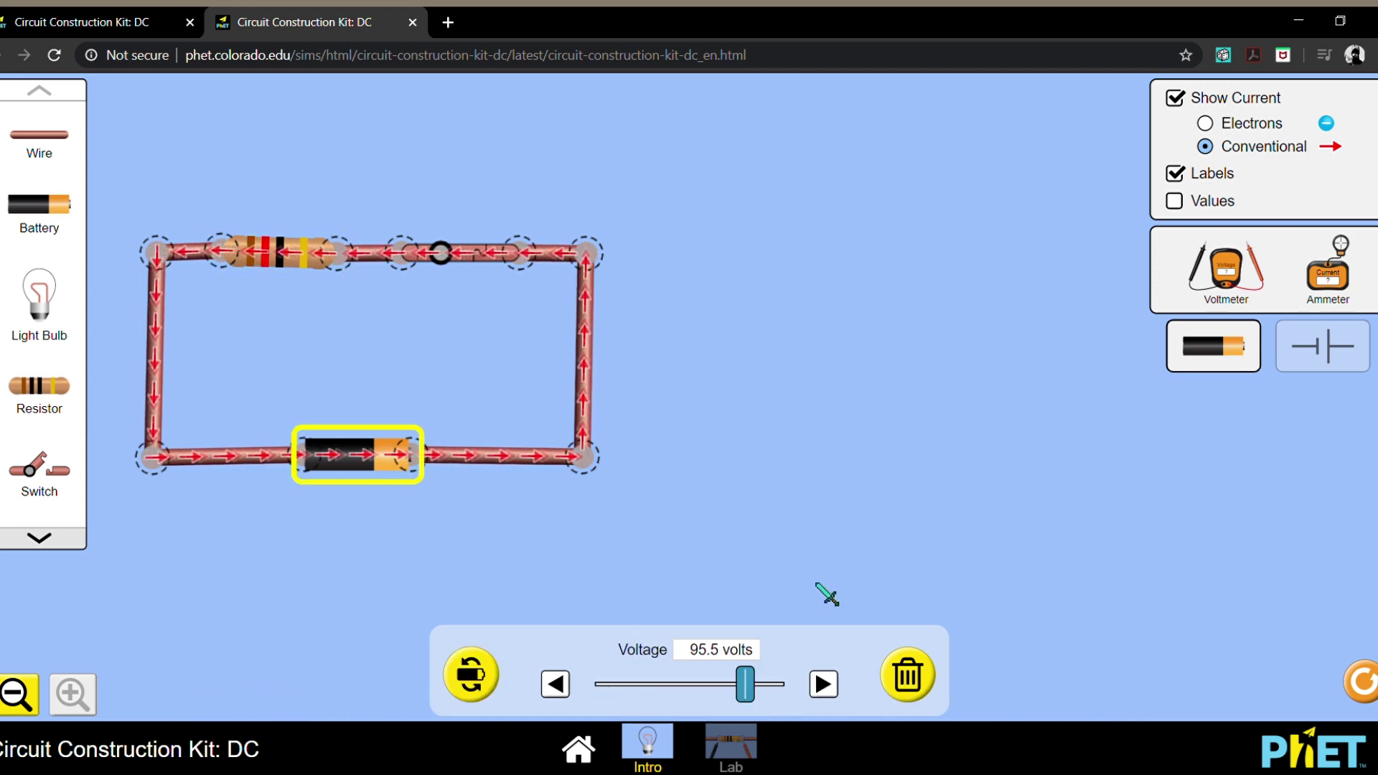
Add an ammeter, turn on Values, and clamp the probe on the right wire to read 7.96 A
left_click_drag(1328, 274, 701, 474)
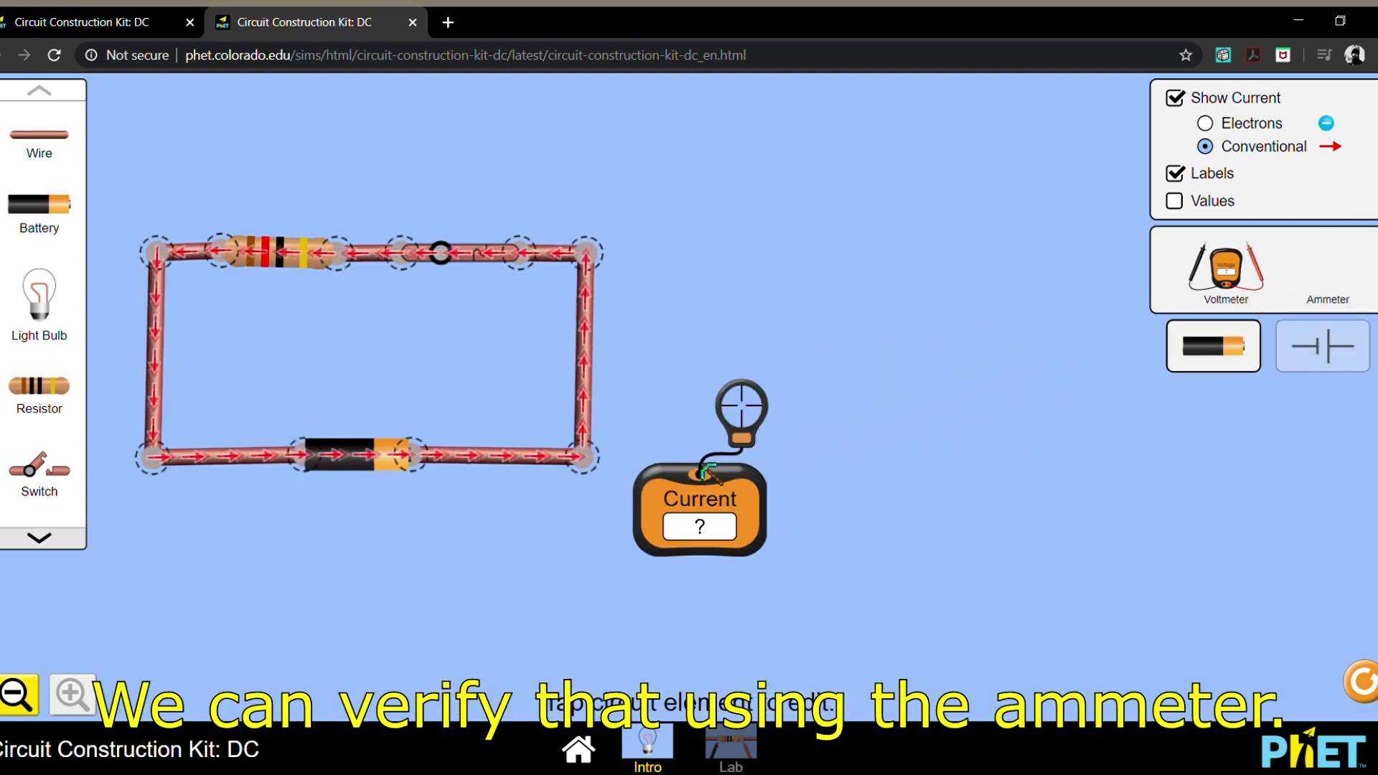
left_click_drag(741, 414, 709, 354)
left_click(291, 265)
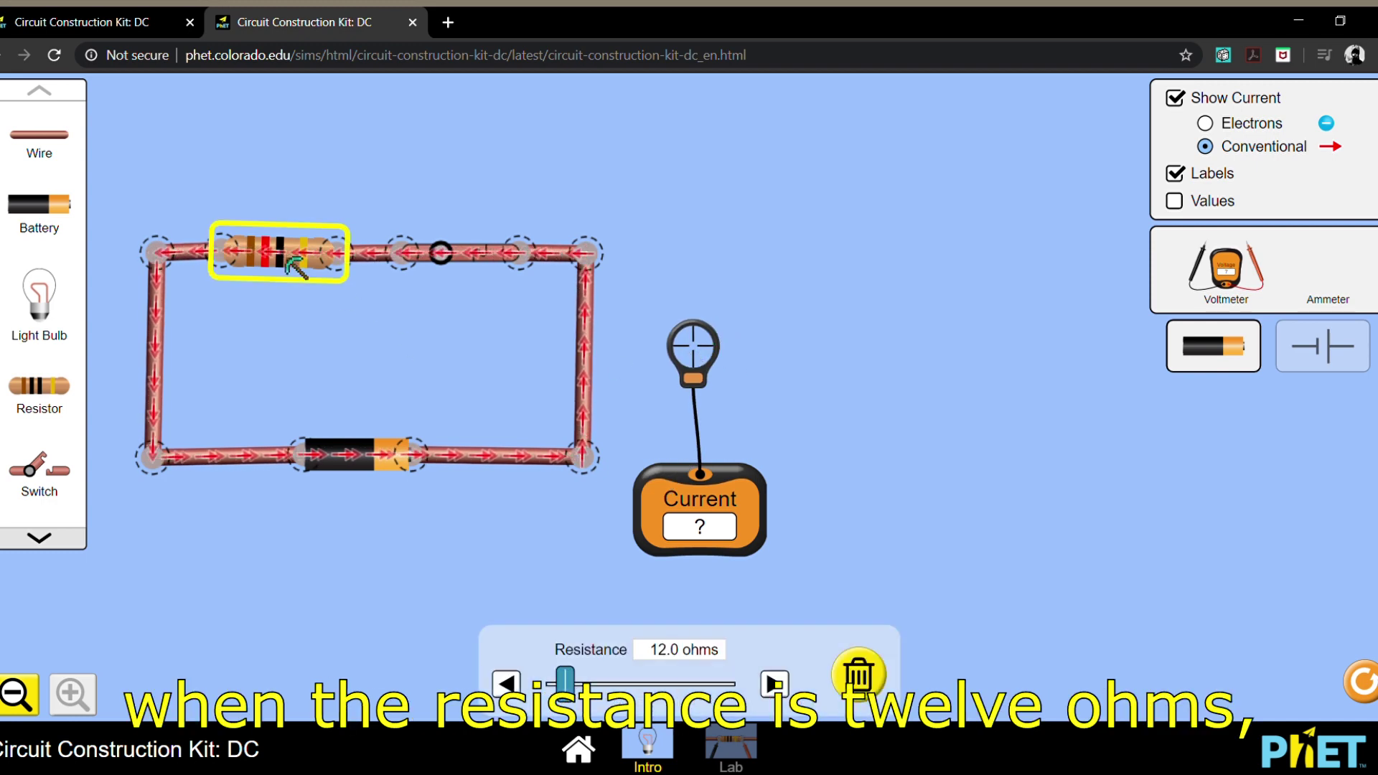
left_click(1203, 204)
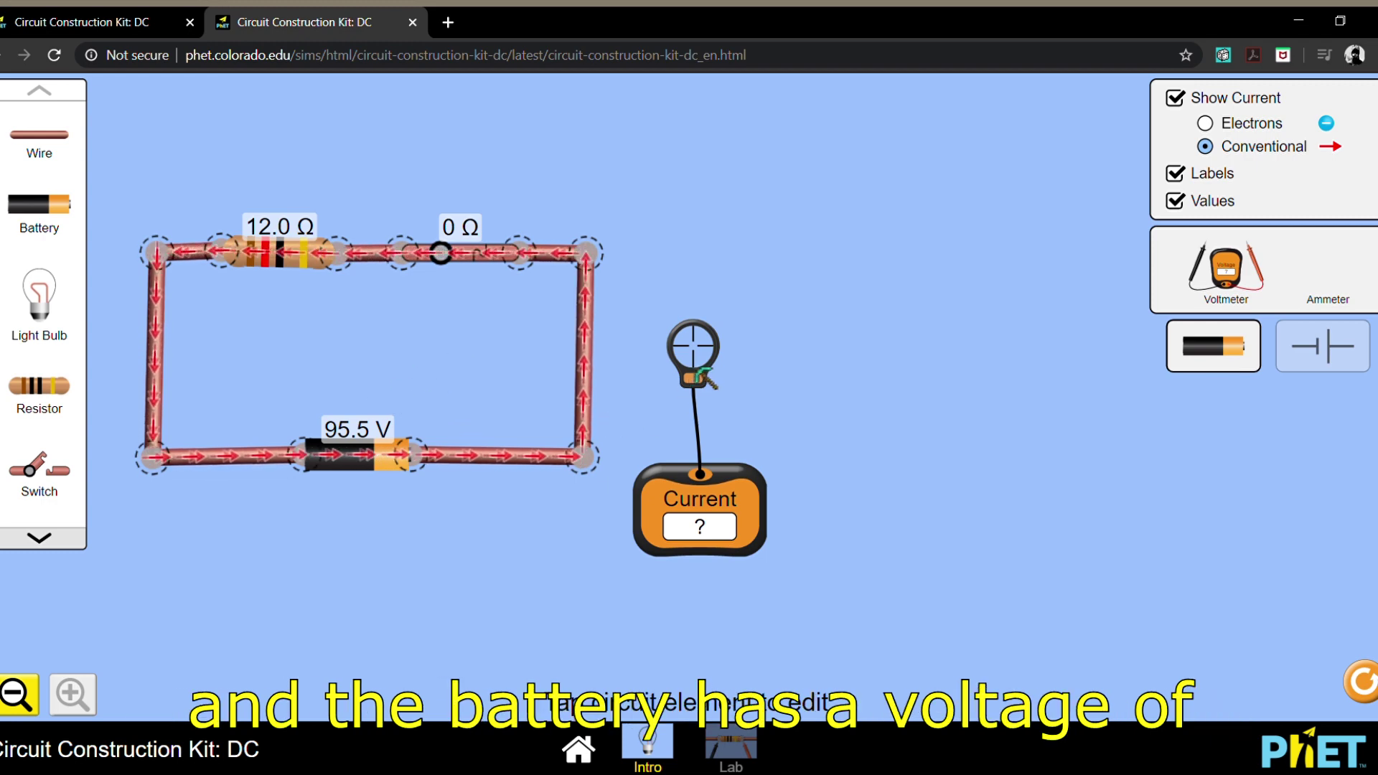
left_click_drag(713, 368, 660, 365)
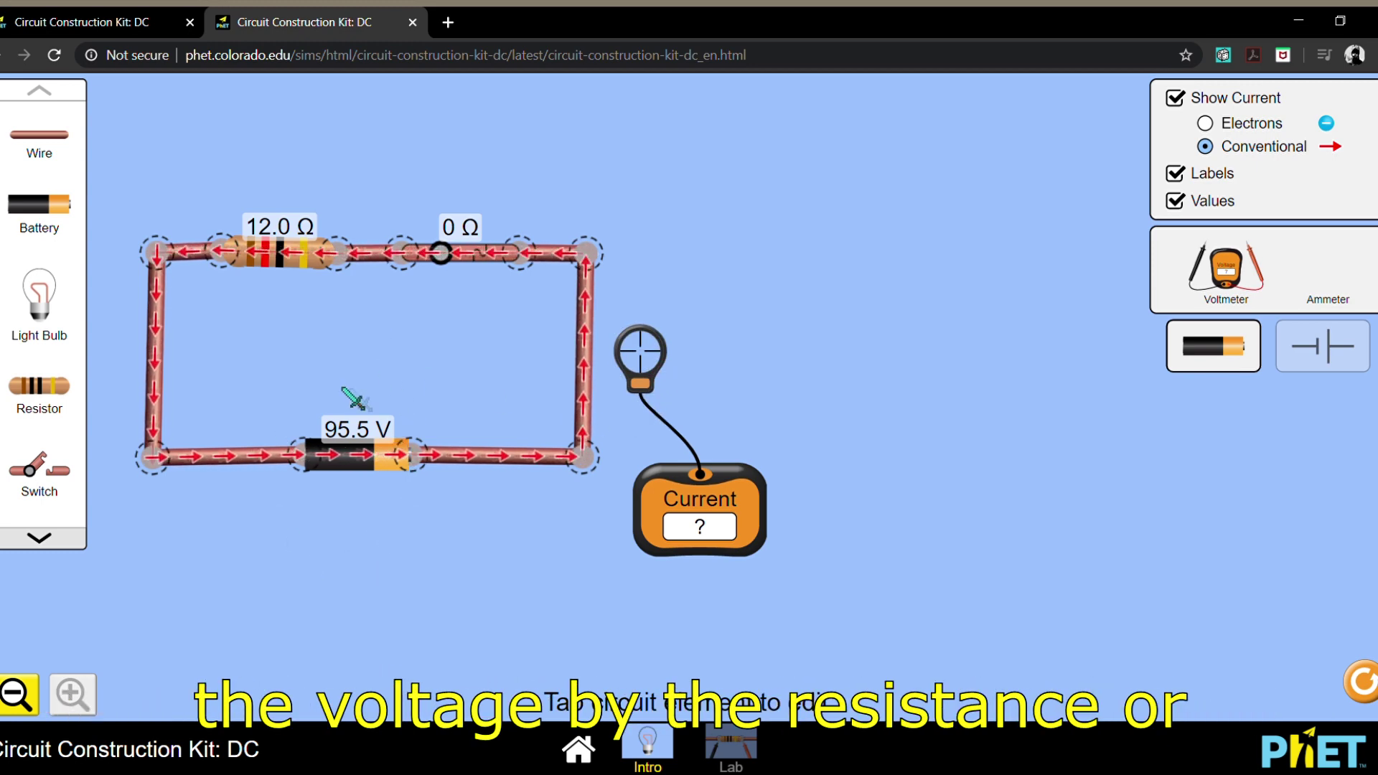
left_click_drag(655, 370, 605, 386)
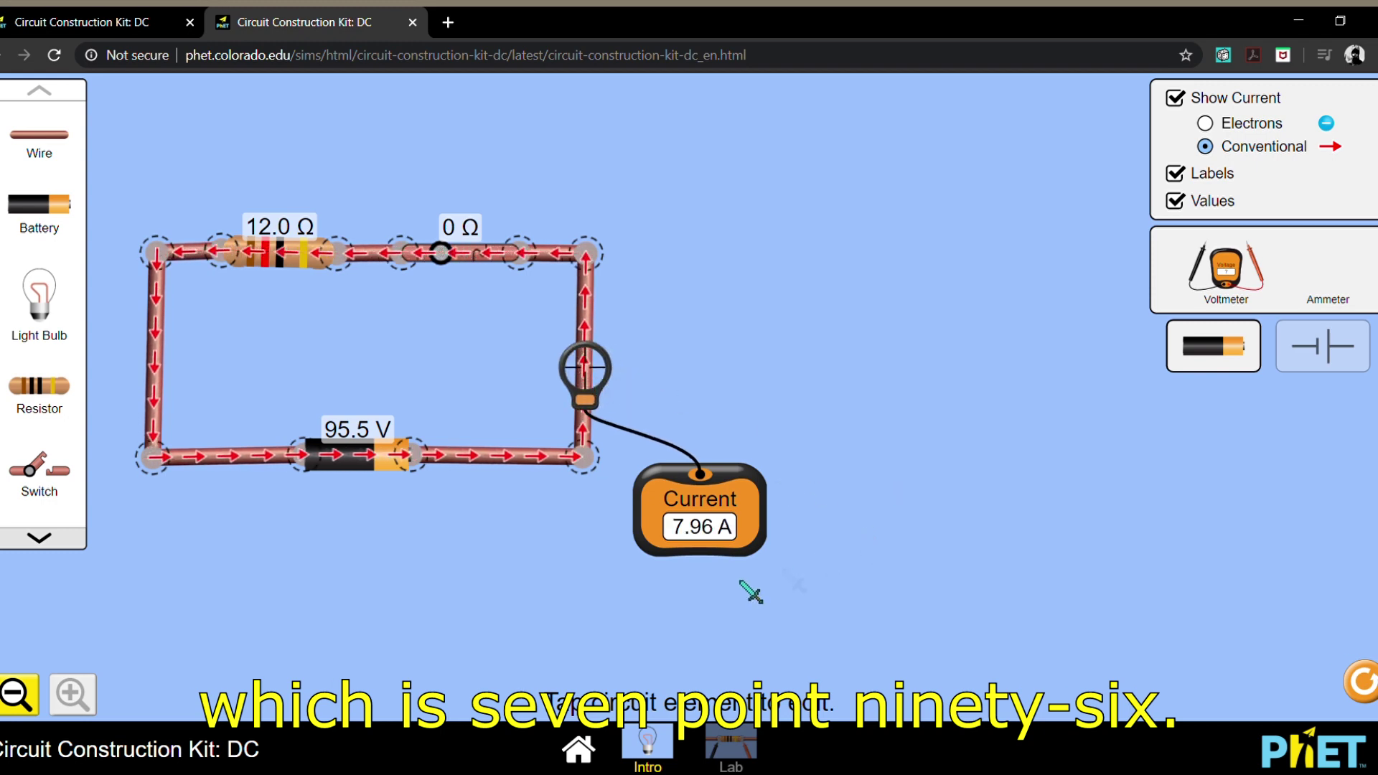
left_click(375, 465)
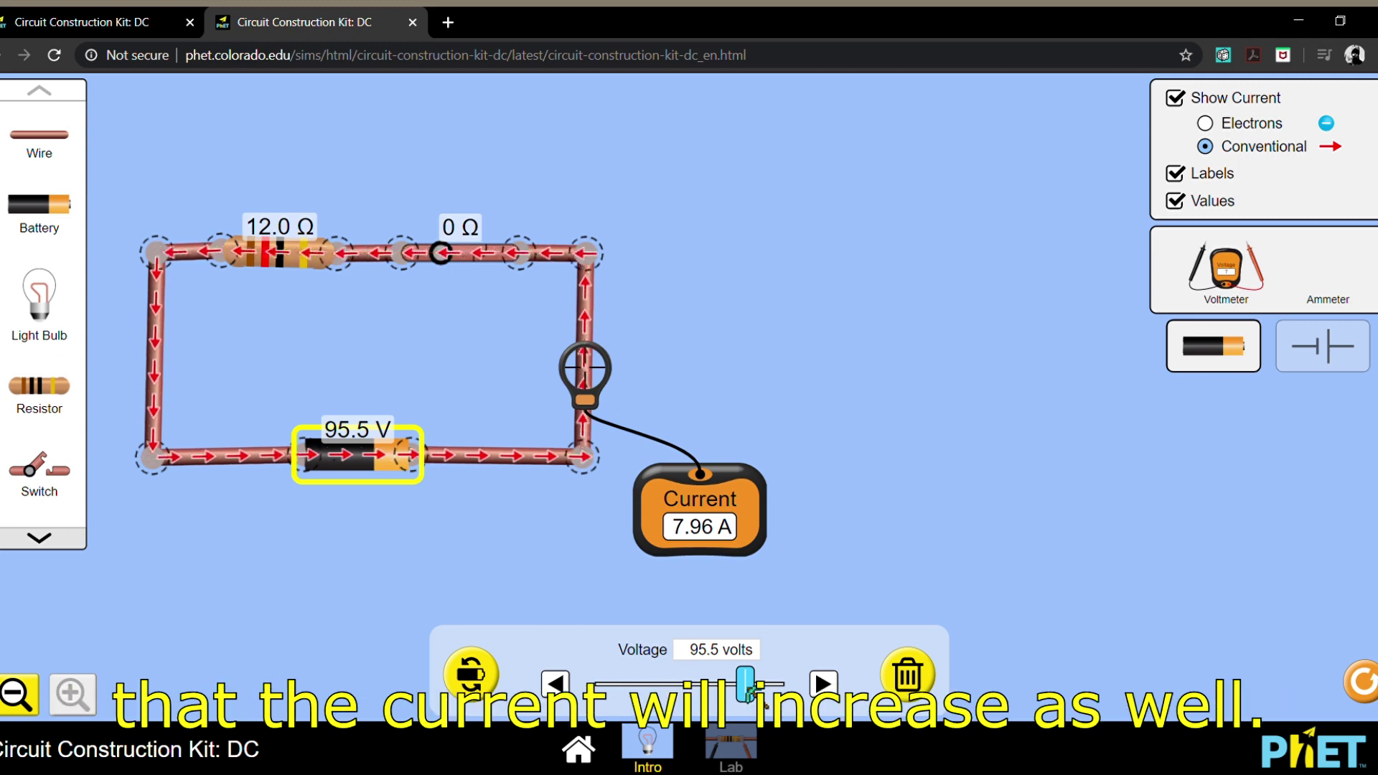
Raise the battery to 120 V and drag the resistor's resistance to watch the current change
left_click_drag(750, 690, 797, 693)
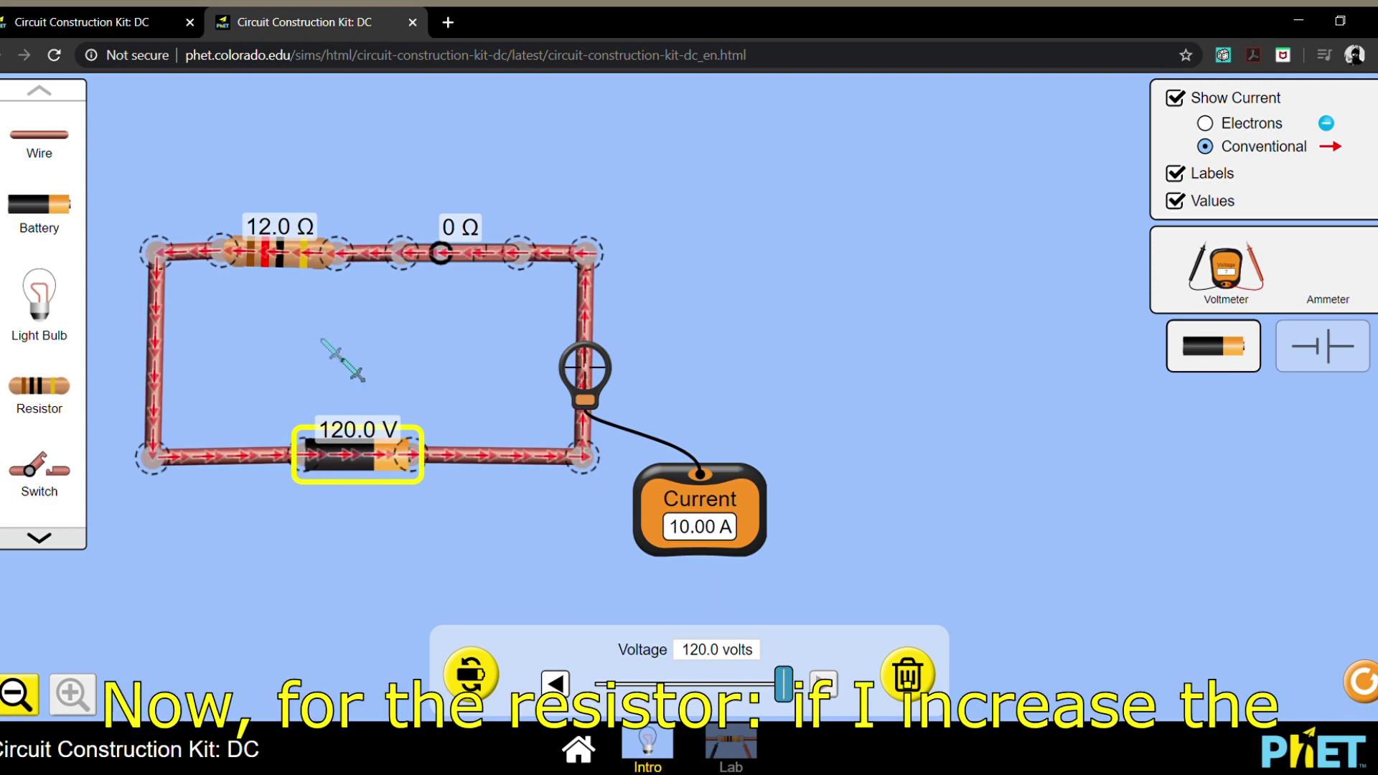
left_click(283, 253)
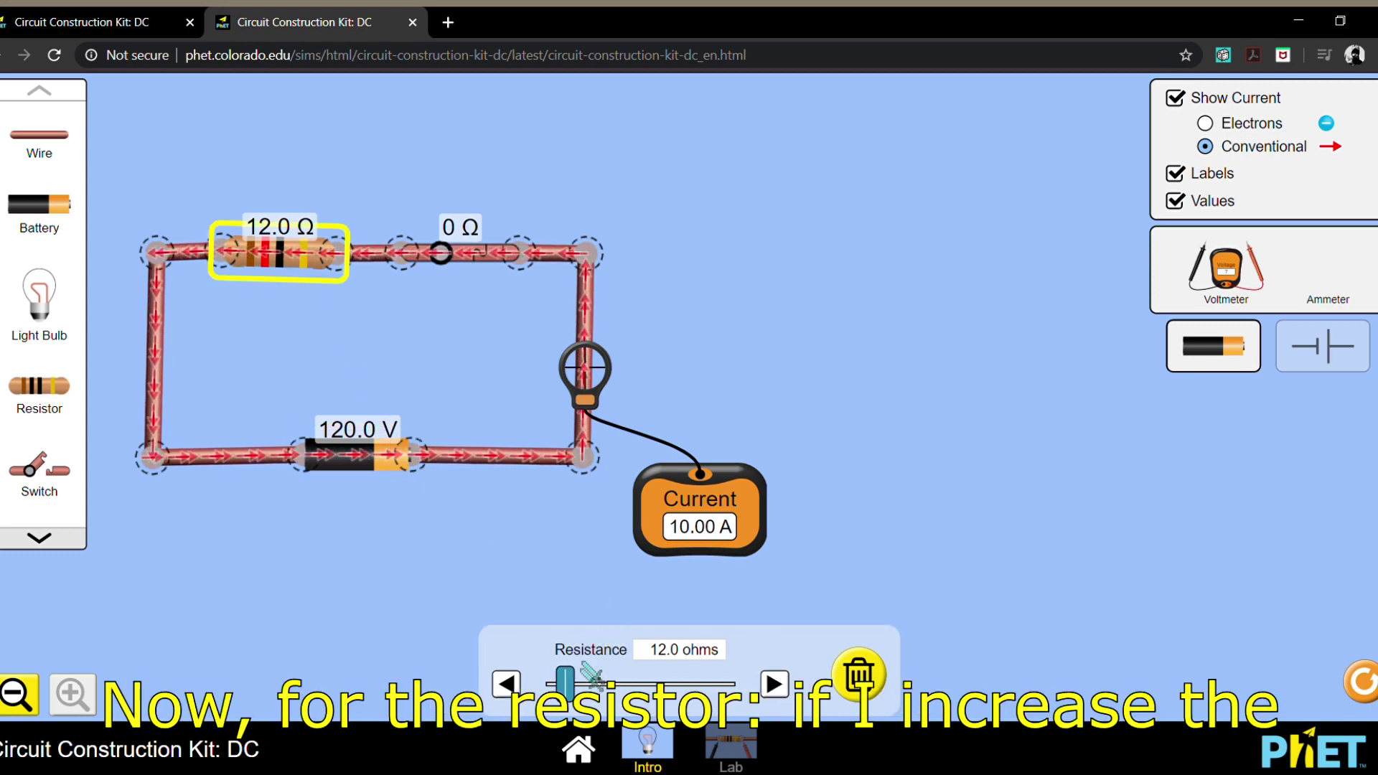
mouse_move(584, 700)
left_mouse_down()
mouse_move(631, 697)
mouse_move(567, 697)
left_mouse_up()
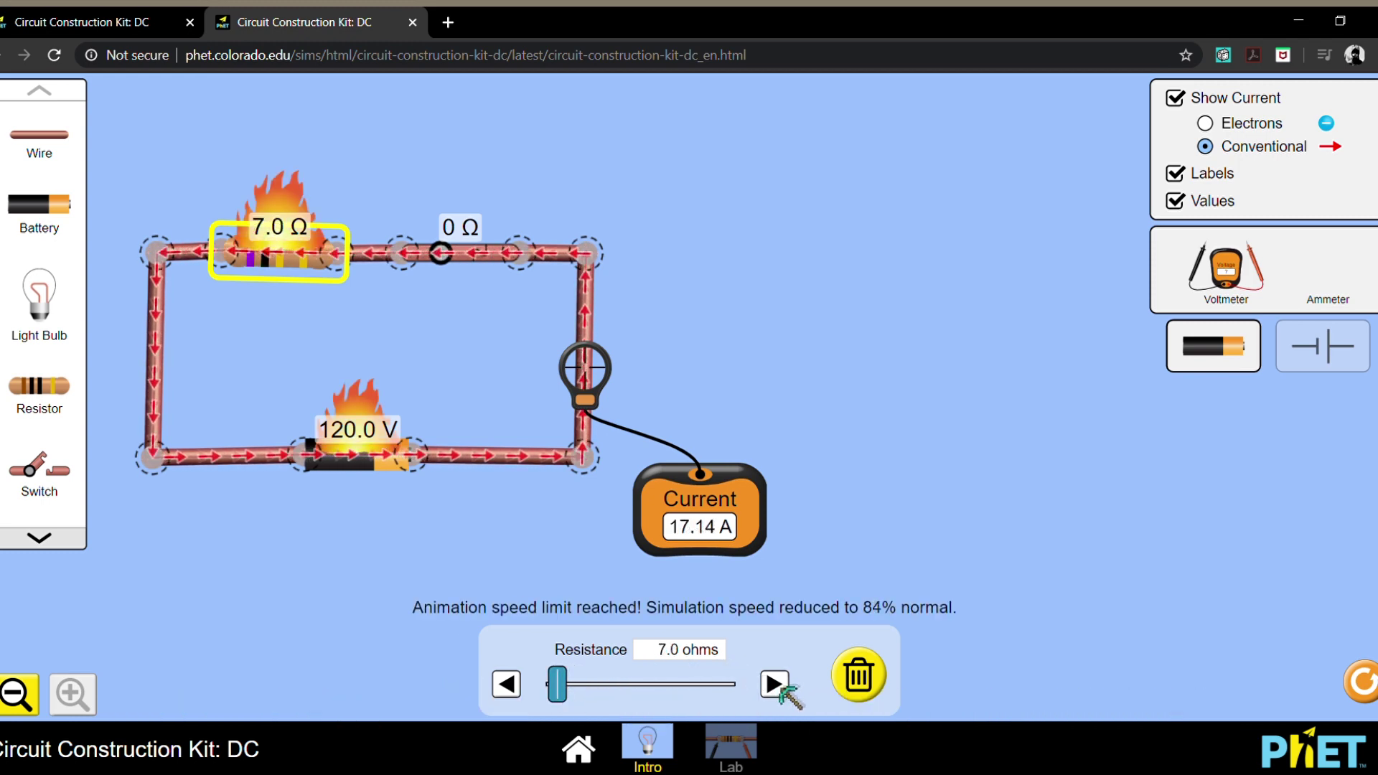
Step the resistance back to 12.0 Ω in half-ohm increments and move the ammeter aside
left_click(775, 684)
left_click(775, 684)
left_click(775, 684)
left_click(775, 684)
left_click(775, 684)
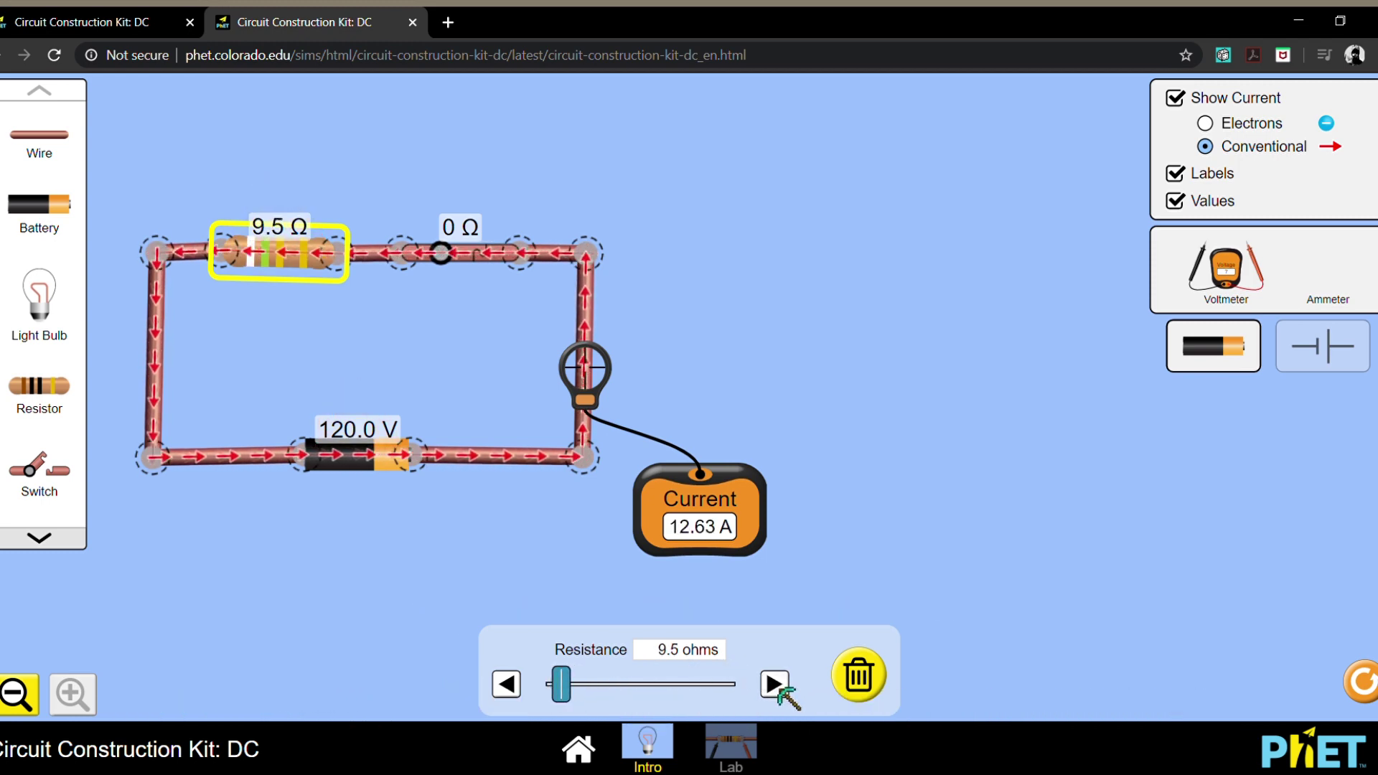
left_click(775, 684)
left_click(775, 684)
left_click(775, 685)
left_click(775, 684)
left_click(776, 684)
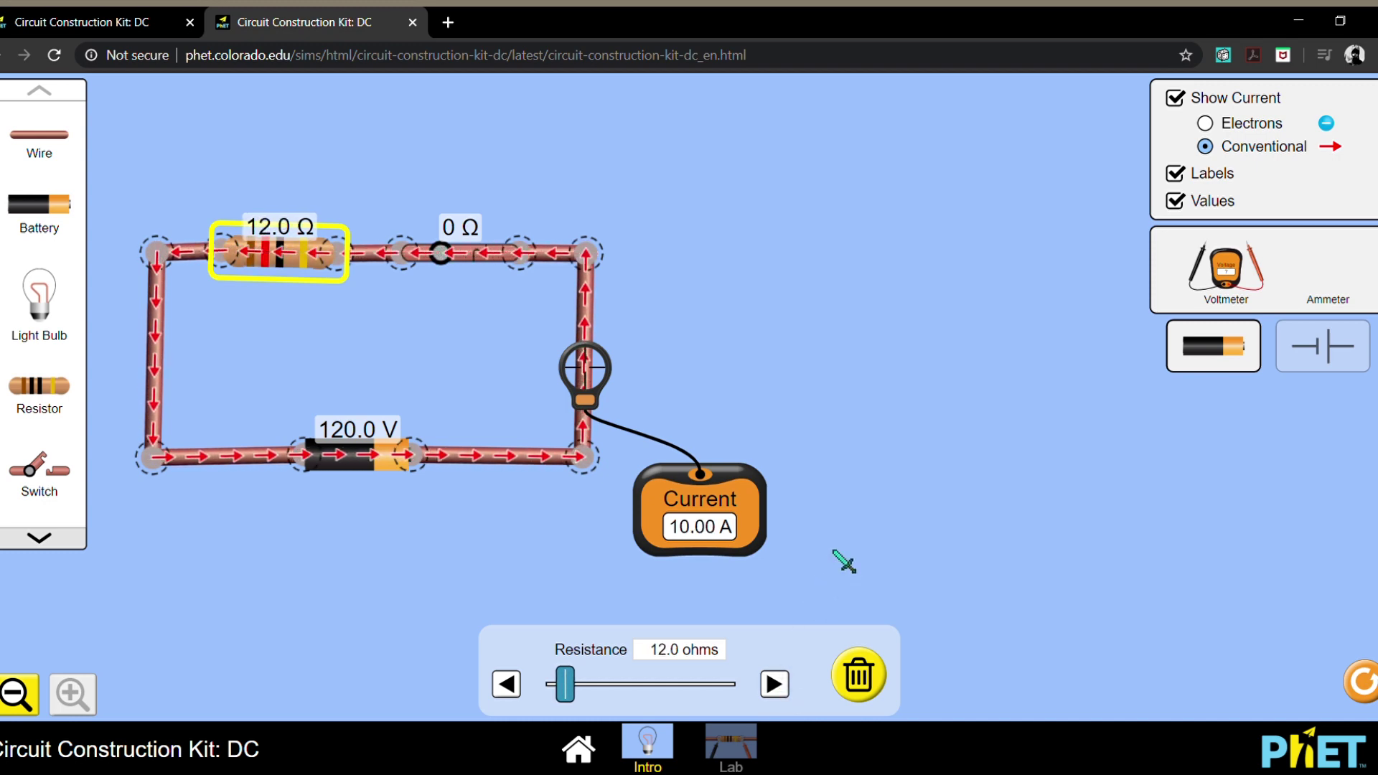
left_click_drag(717, 508, 1342, 284)
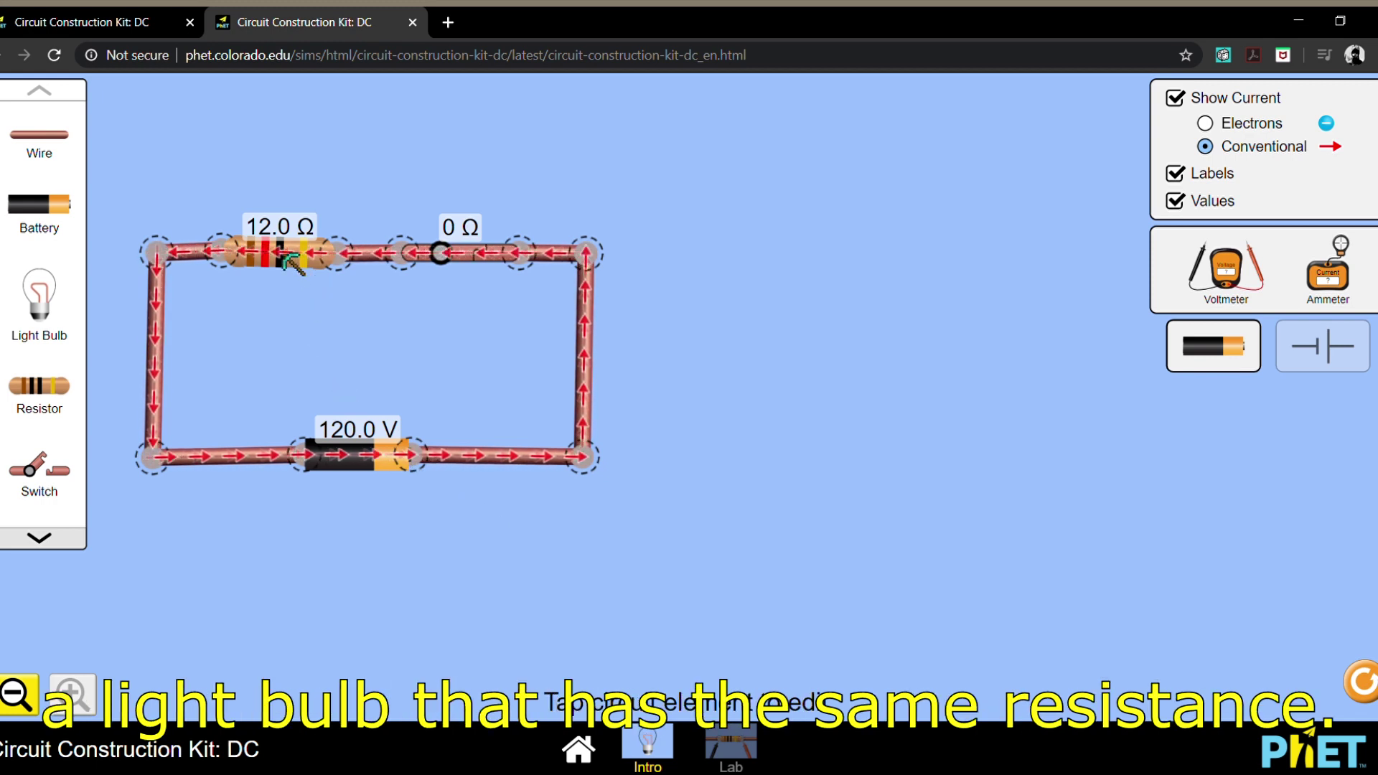
Open the switch so it reads ∞ Ω and no current flows
left_click(465, 260)
Pull spare wires off for the new circuit's left side and reconnect the first circuit's right wire
left_click_drag(552, 253, 732, 265)
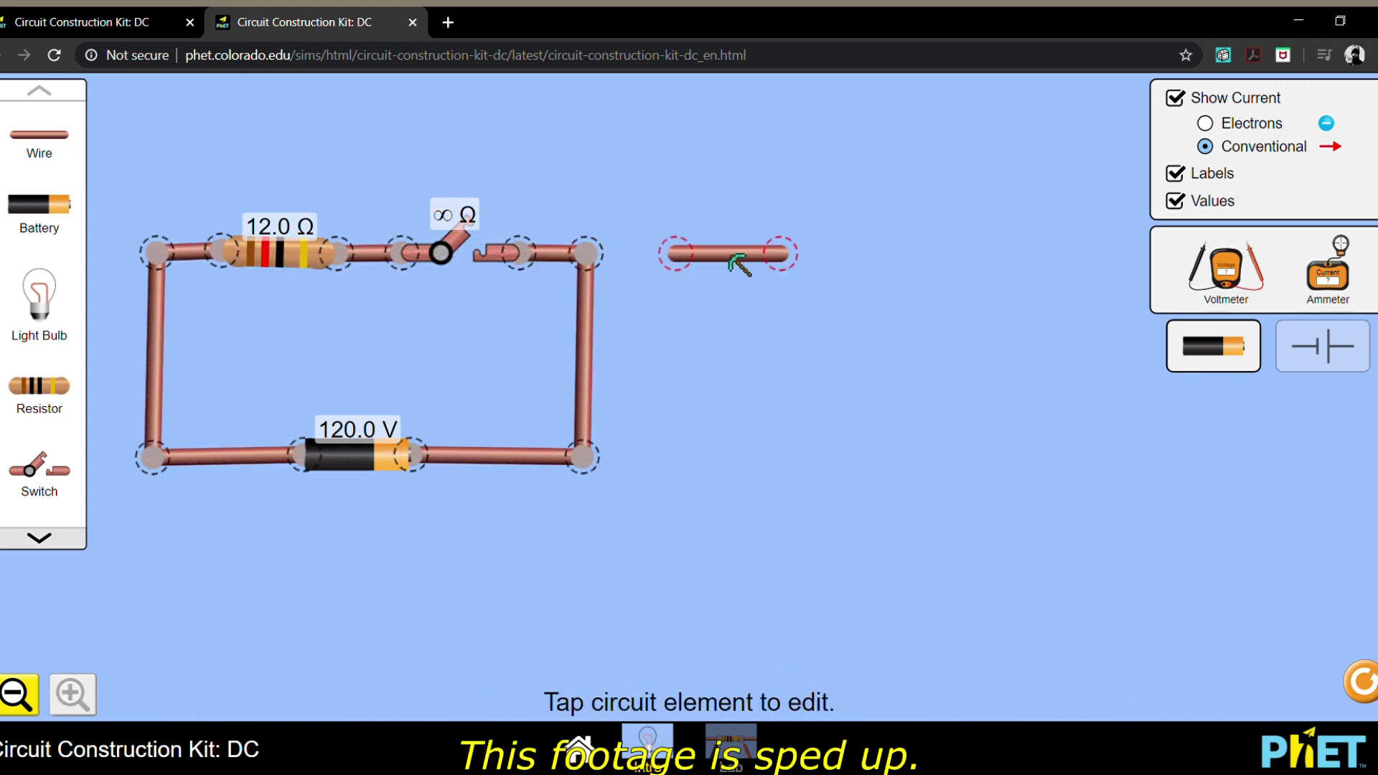
left_click_drag(656, 286, 610, 281)
left_click_drag(601, 227, 686, 456)
left_click_drag(601, 281, 589, 253)
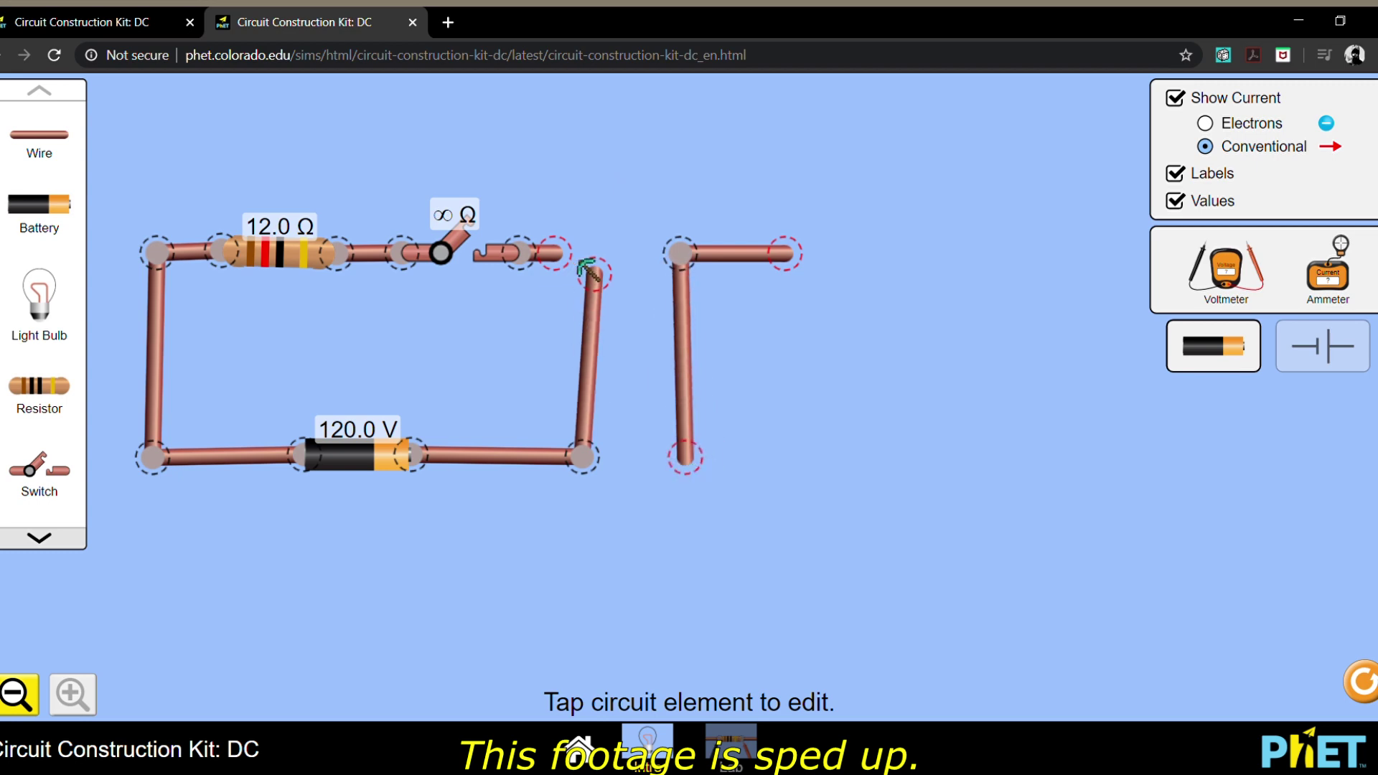
Add wires, a battery, a light bulb and a switch to close the second loop
left_click_drag(39, 134, 746, 456)
left_click_drag(39, 203, 865, 456)
left_click_drag(39, 134, 1061, 462)
left_click_drag(39, 295, 790, 244)
left_click_drag(39, 134, 854, 237)
left_click_drag(38, 470, 933, 250)
left_click_drag(38, 135, 1073, 459)
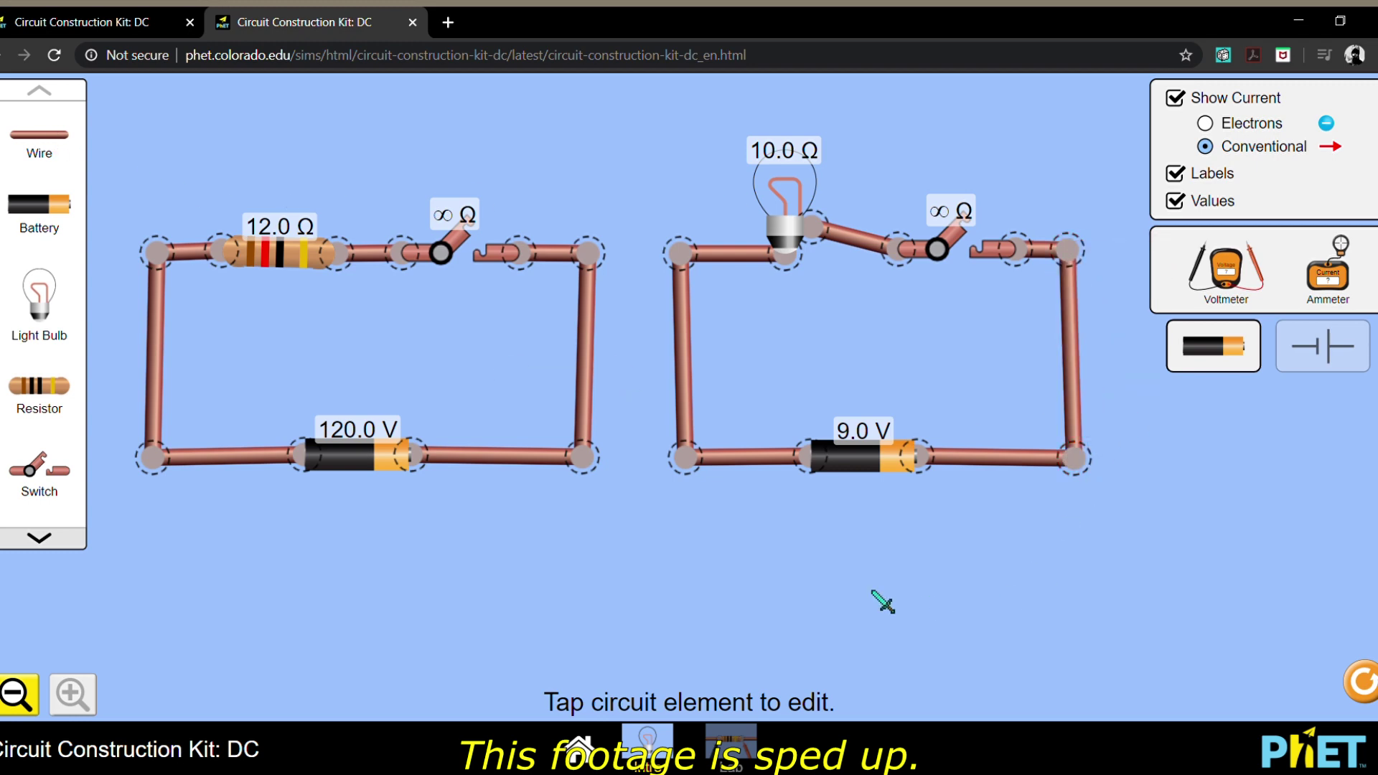
left_click(790, 237)
Set the new light bulb to 12 Ω and the new battery to 120 V
left_click(776, 684)
left_click(775, 684)
left_click(775, 684)
left_click(775, 685)
left_click(862, 455)
left_click_drag(603, 684, 785, 684)
left_click(1092, 606)
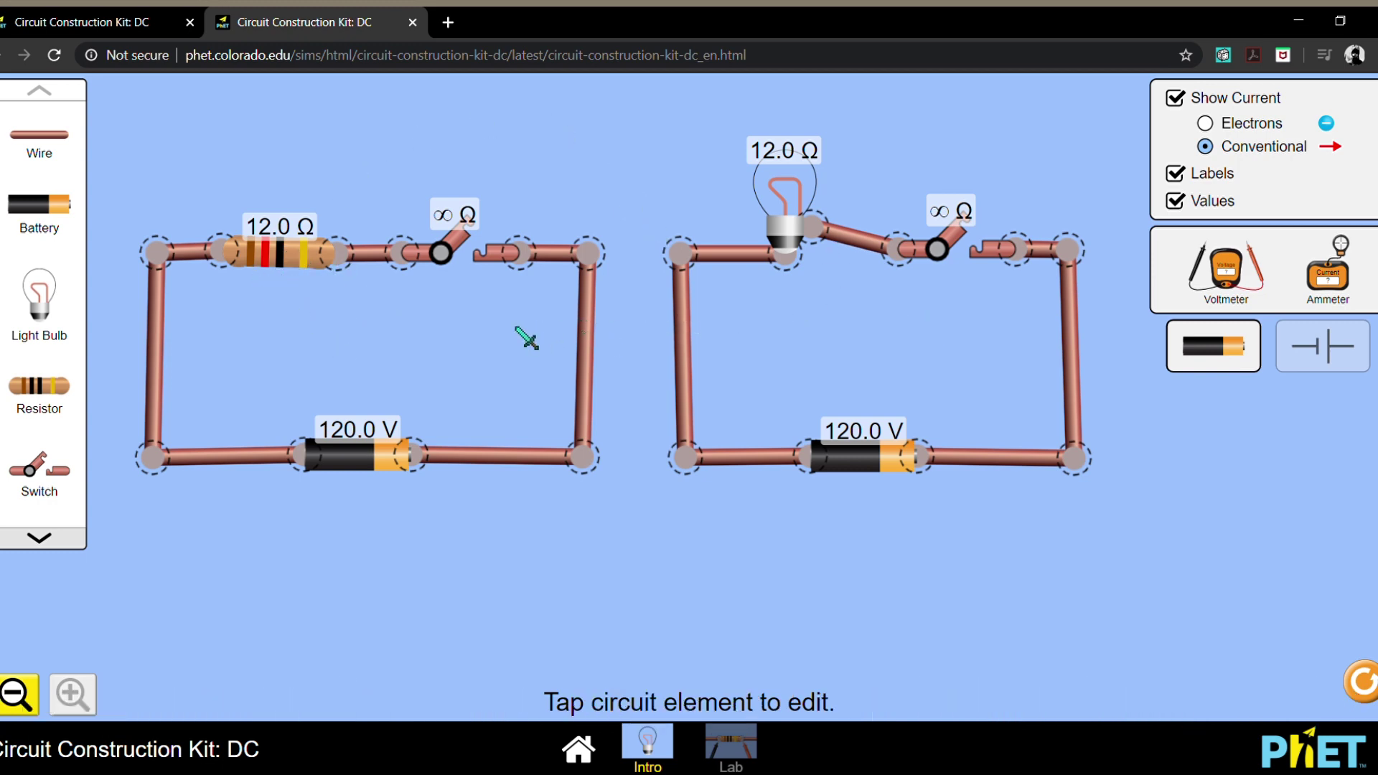
Close both switches and measure 10.00 A on the resistor circuit's right wire
left_click(474, 260)
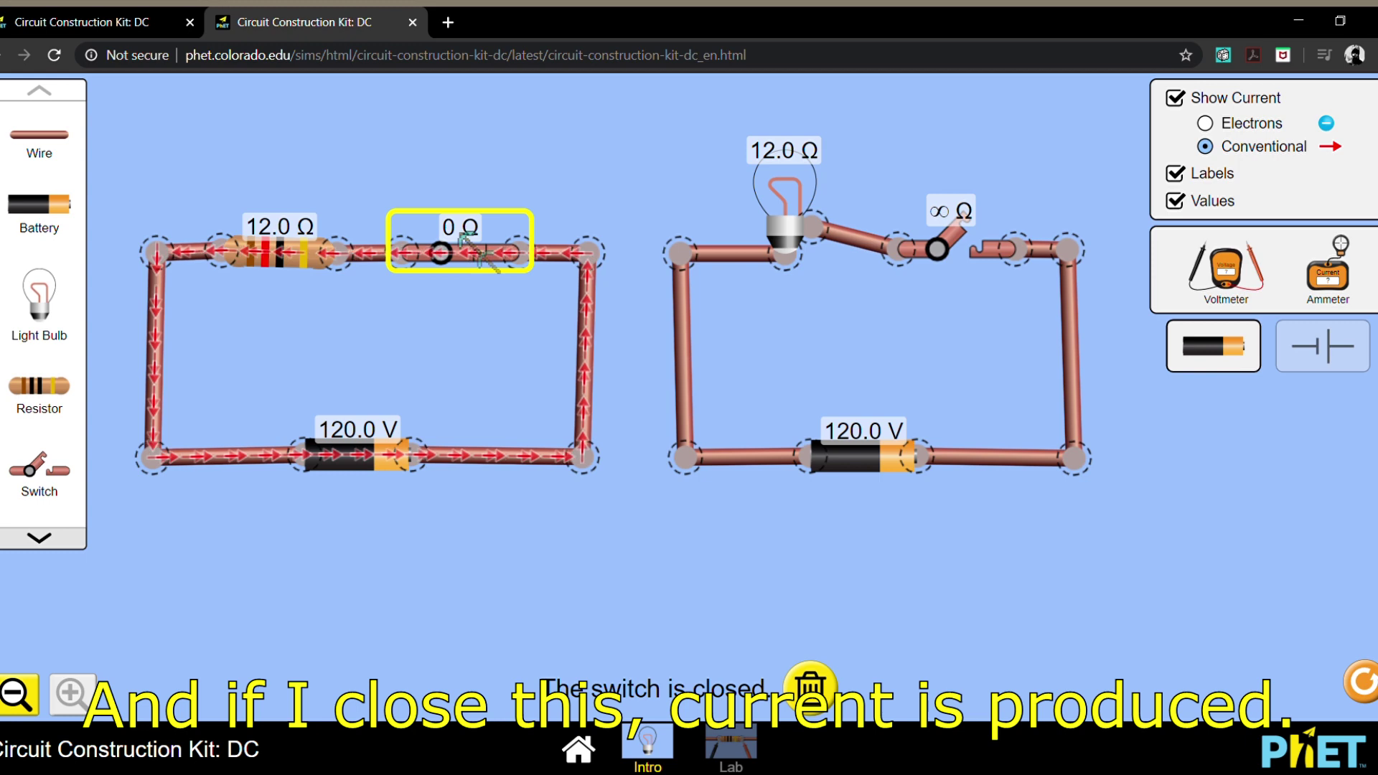
left_click(955, 238)
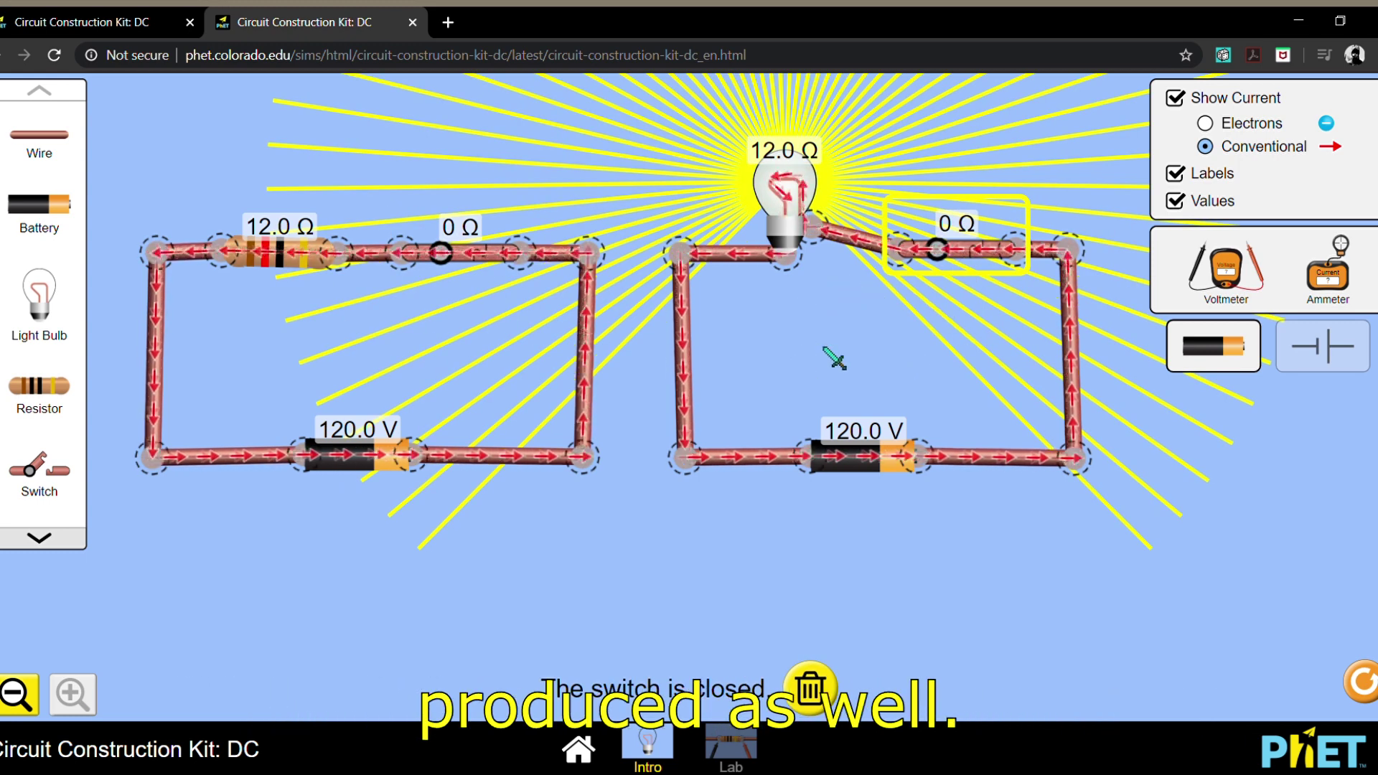
left_click_drag(1328, 269, 1009, 514)
left_click_drag(896, 526, 596, 625)
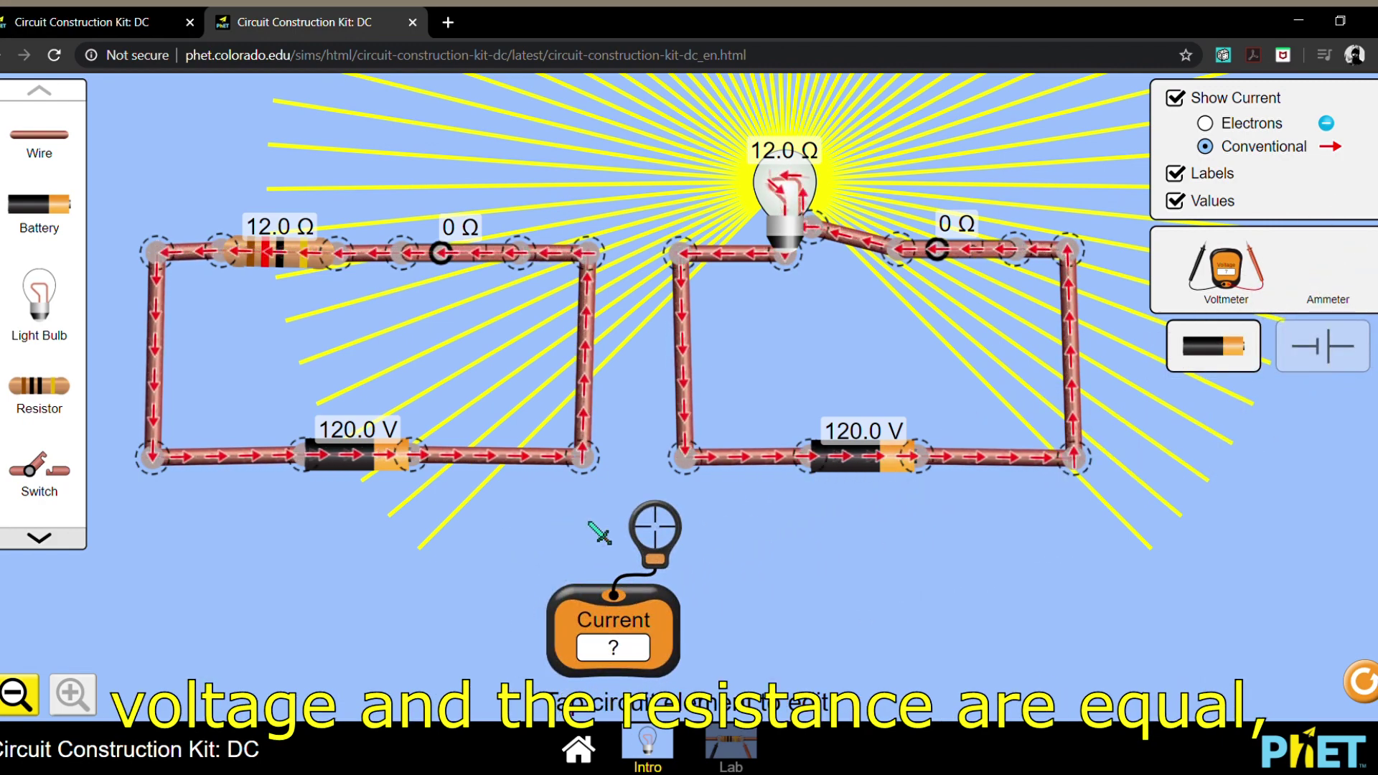
left_click_drag(659, 540, 656, 432)
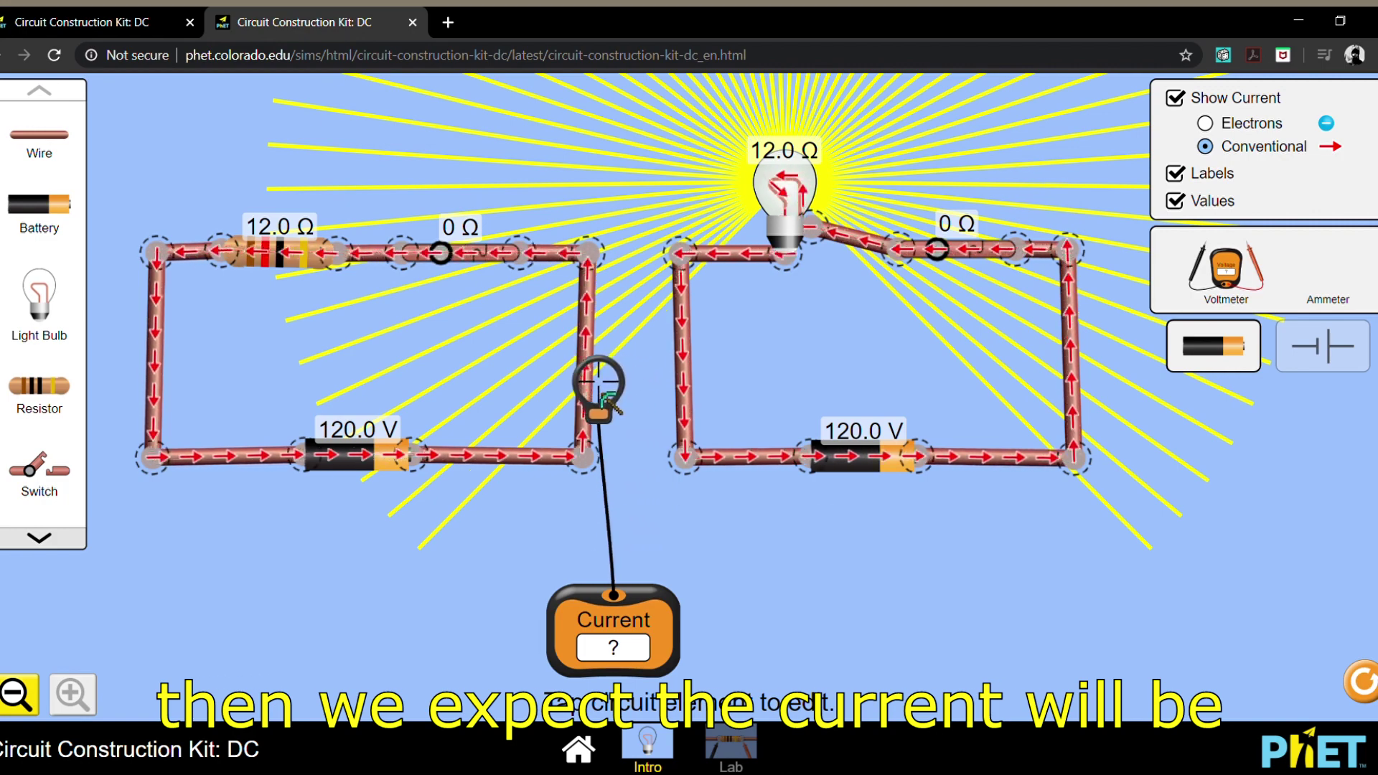
left_click_drag(614, 409, 600, 407)
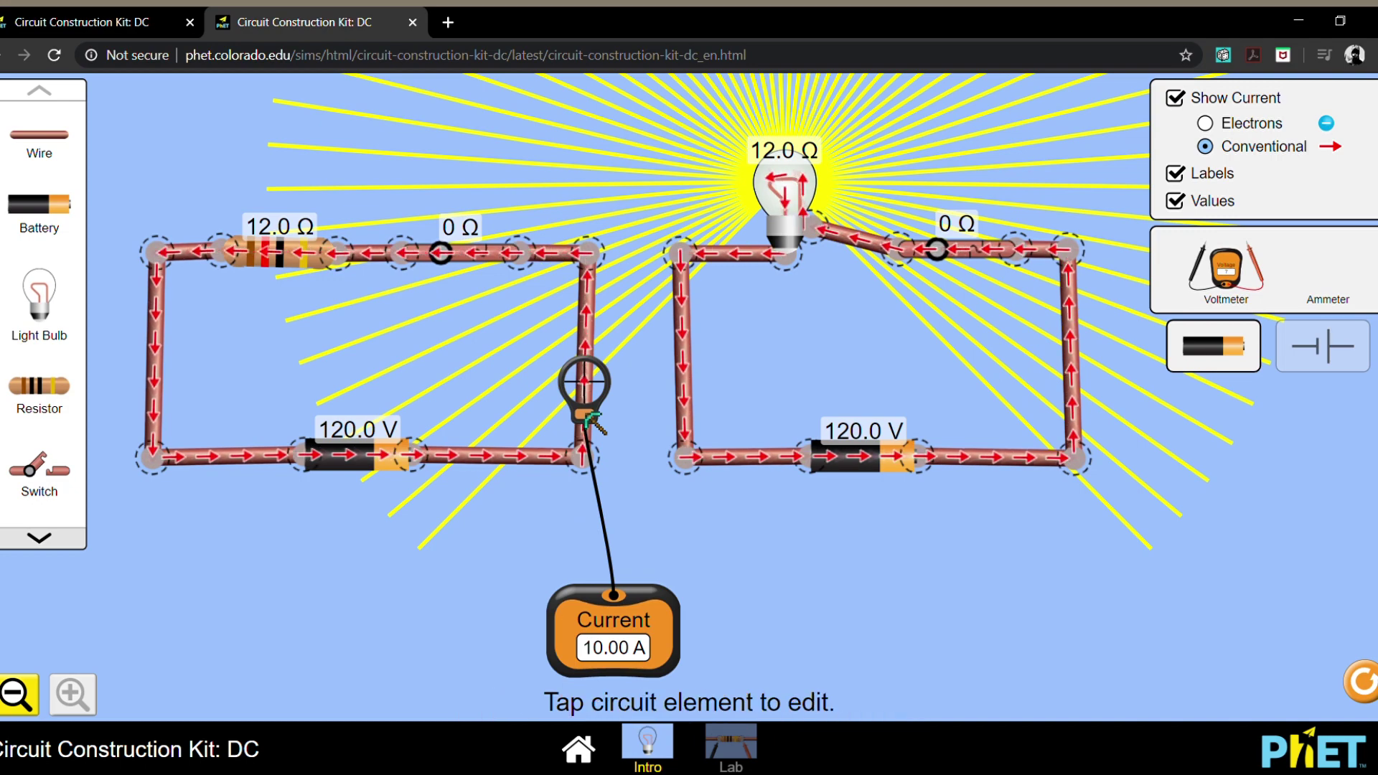
Measure 10.00 A on the bulb circuit's left wire, put the ammeter away, and open the resistor circuit's switch
left_click_drag(588, 412, 684, 407)
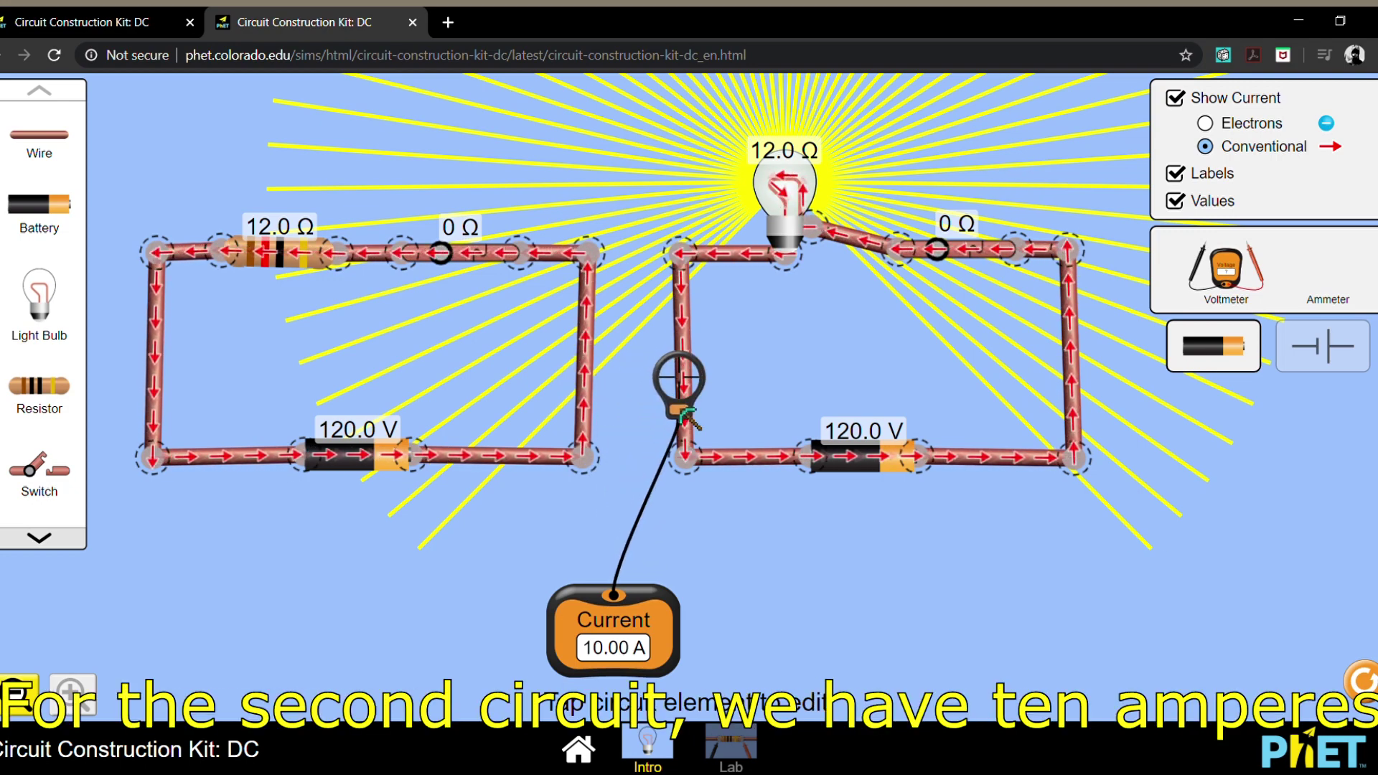
left_click_drag(683, 416, 638, 554)
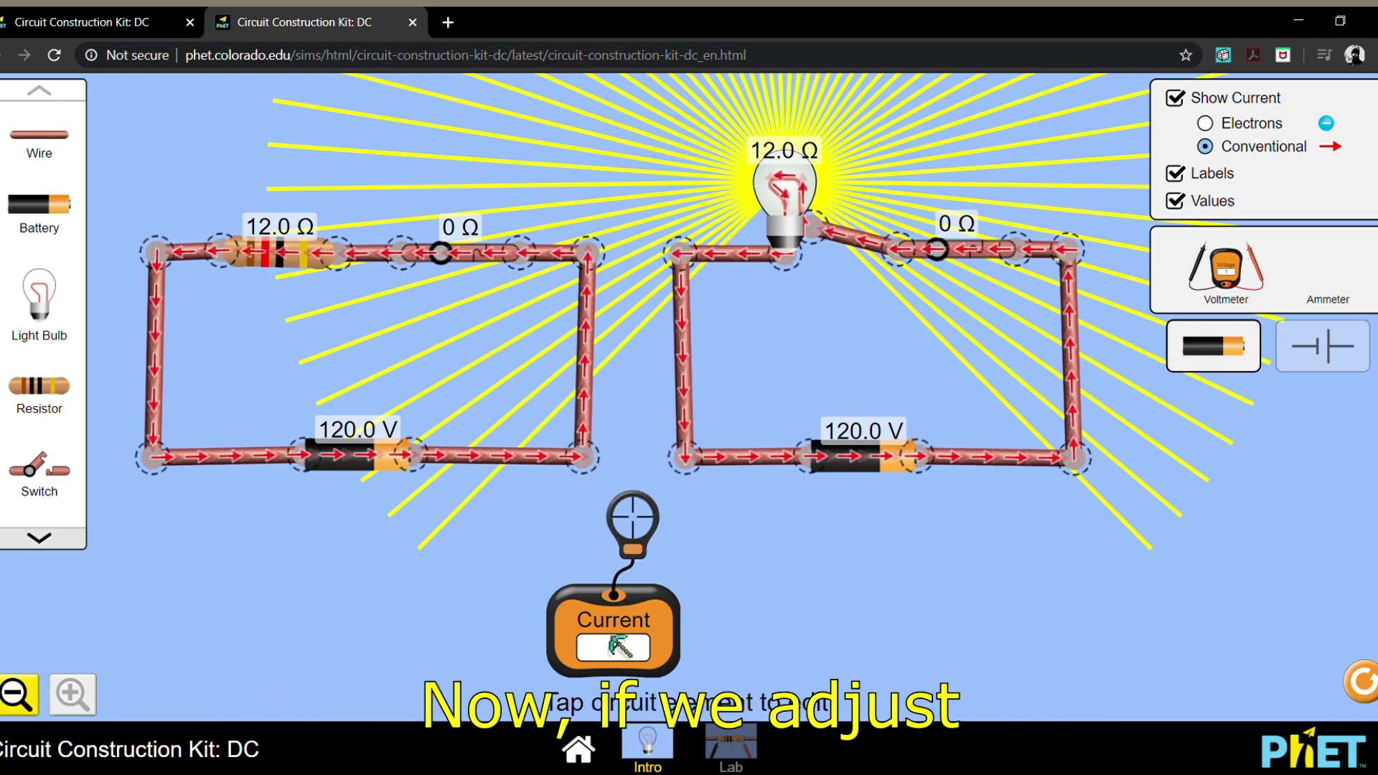
left_click_drag(625, 650, 1245, 290)
left_click(467, 252)
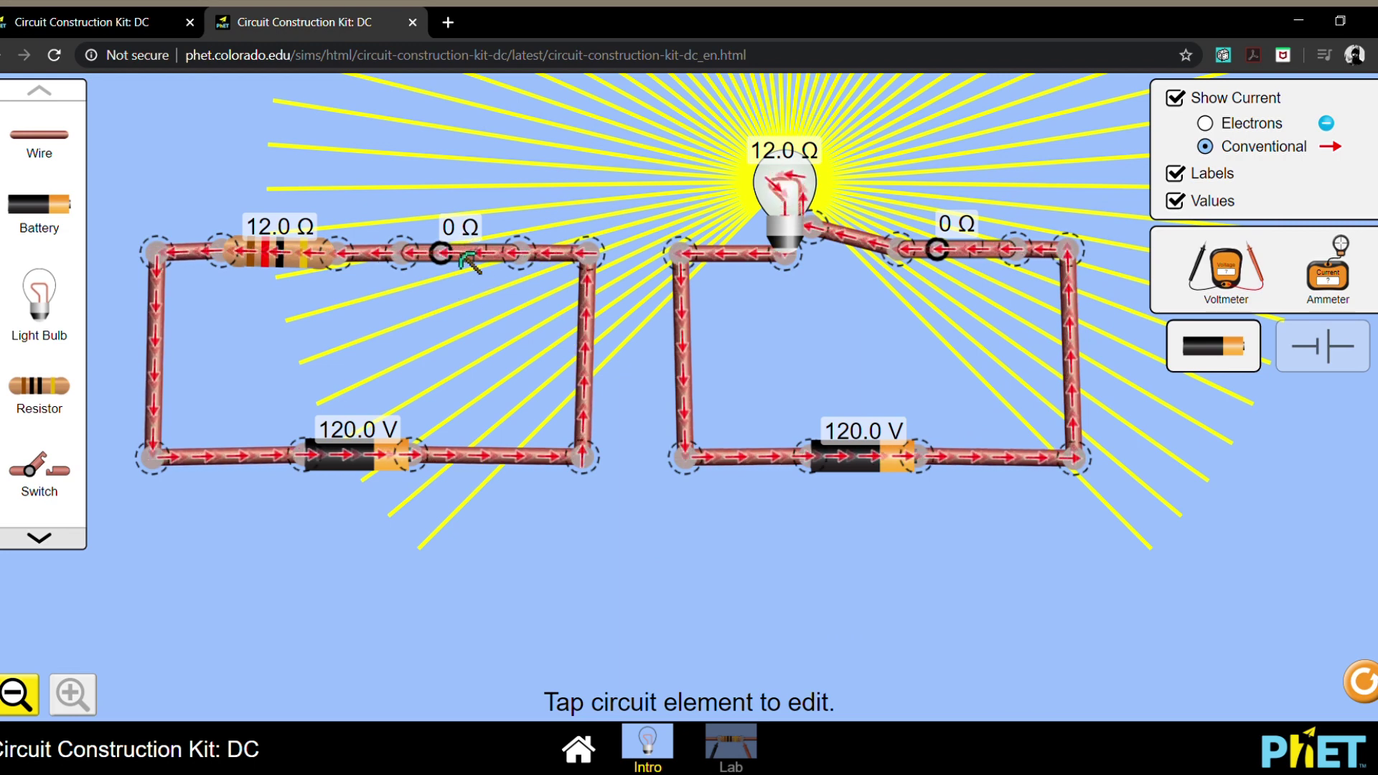
left_click(877, 474)
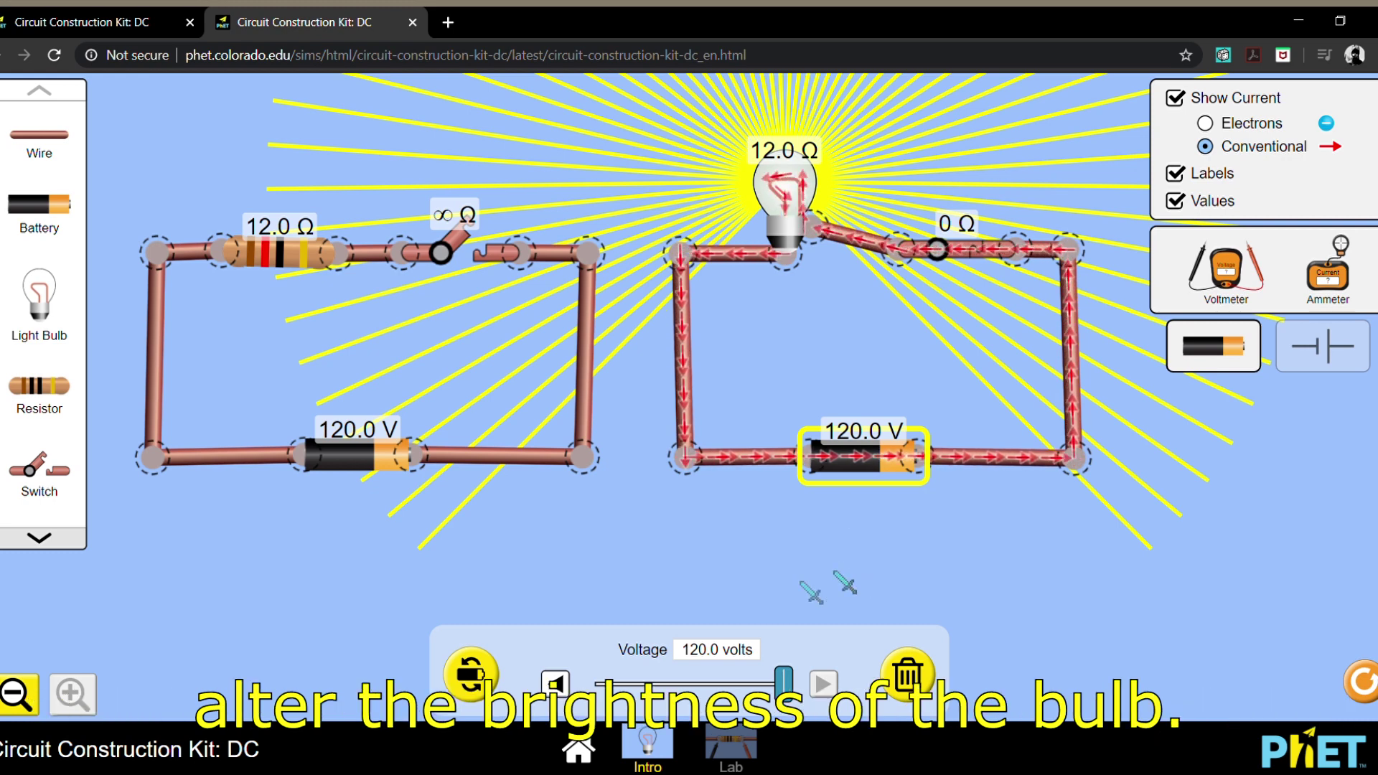
Clamp an ammeter onto the bulb circuit's right wire, reading 10.00 A
left_click_drag(1328, 273, 1243, 524)
left_click_drag(1250, 456, 1093, 403)
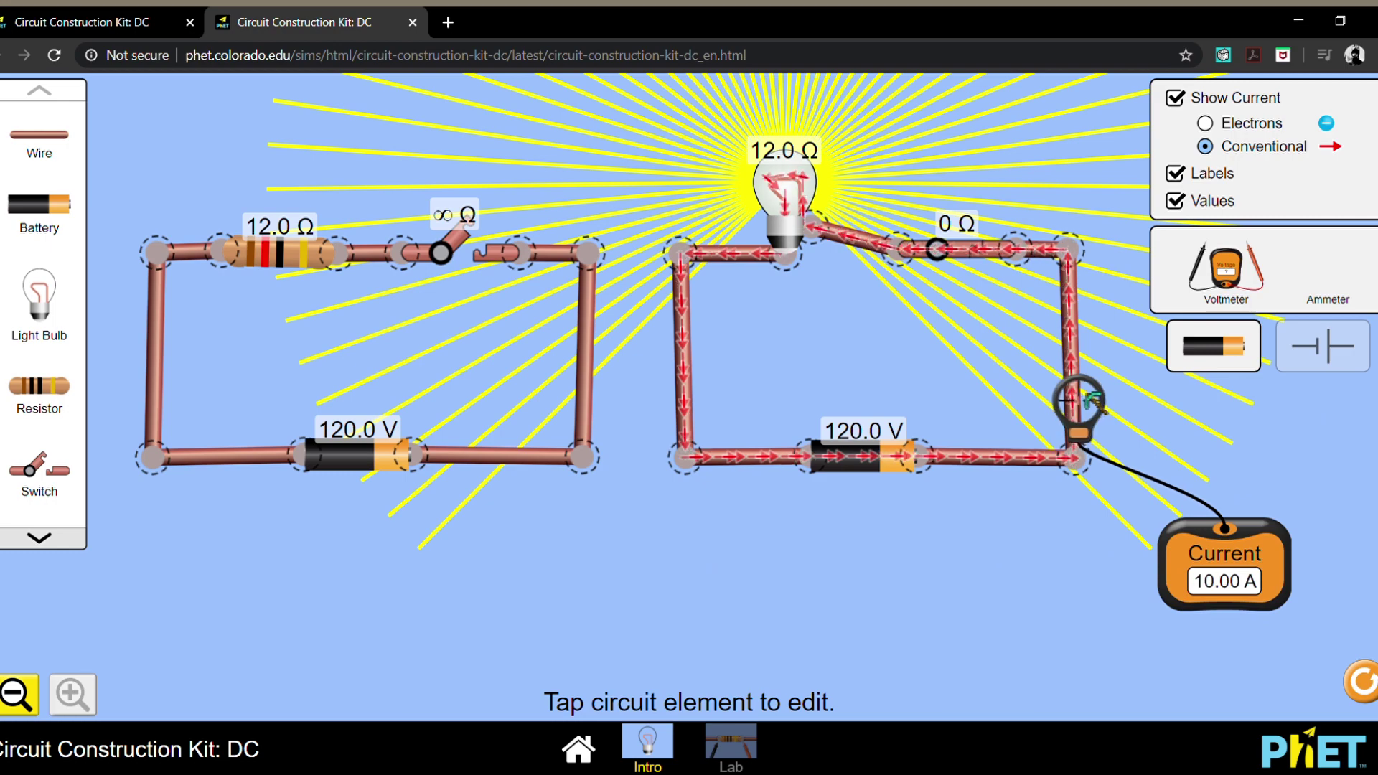
left_click(887, 466)
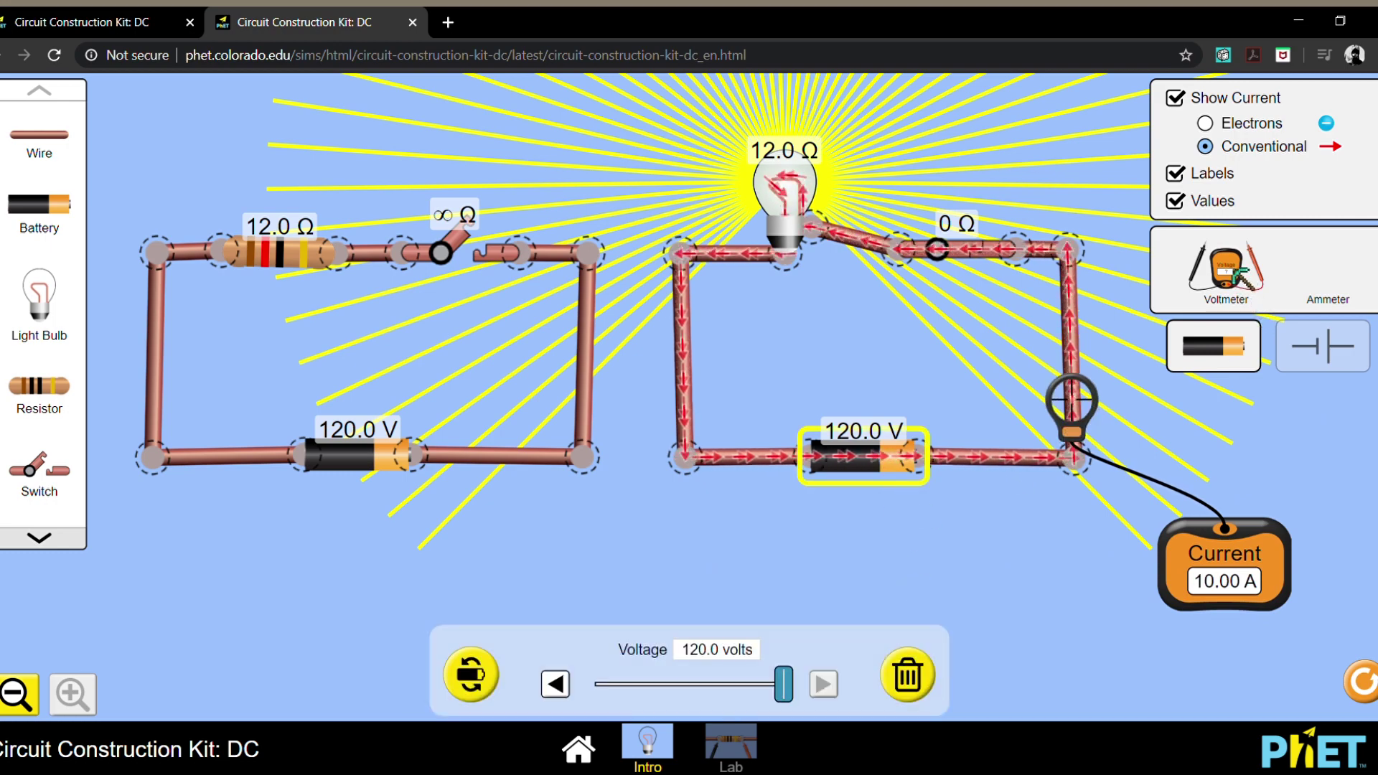
Connect a voltmeter across the bulb circuit's battery to read 120.00 V, then adjust the voltage slider
left_click_drag(1226, 269, 1026, 614)
left_click_drag(1261, 563, 1283, 429)
left_click_drag(991, 620, 898, 366)
left_click_drag(897, 595, 699, 359)
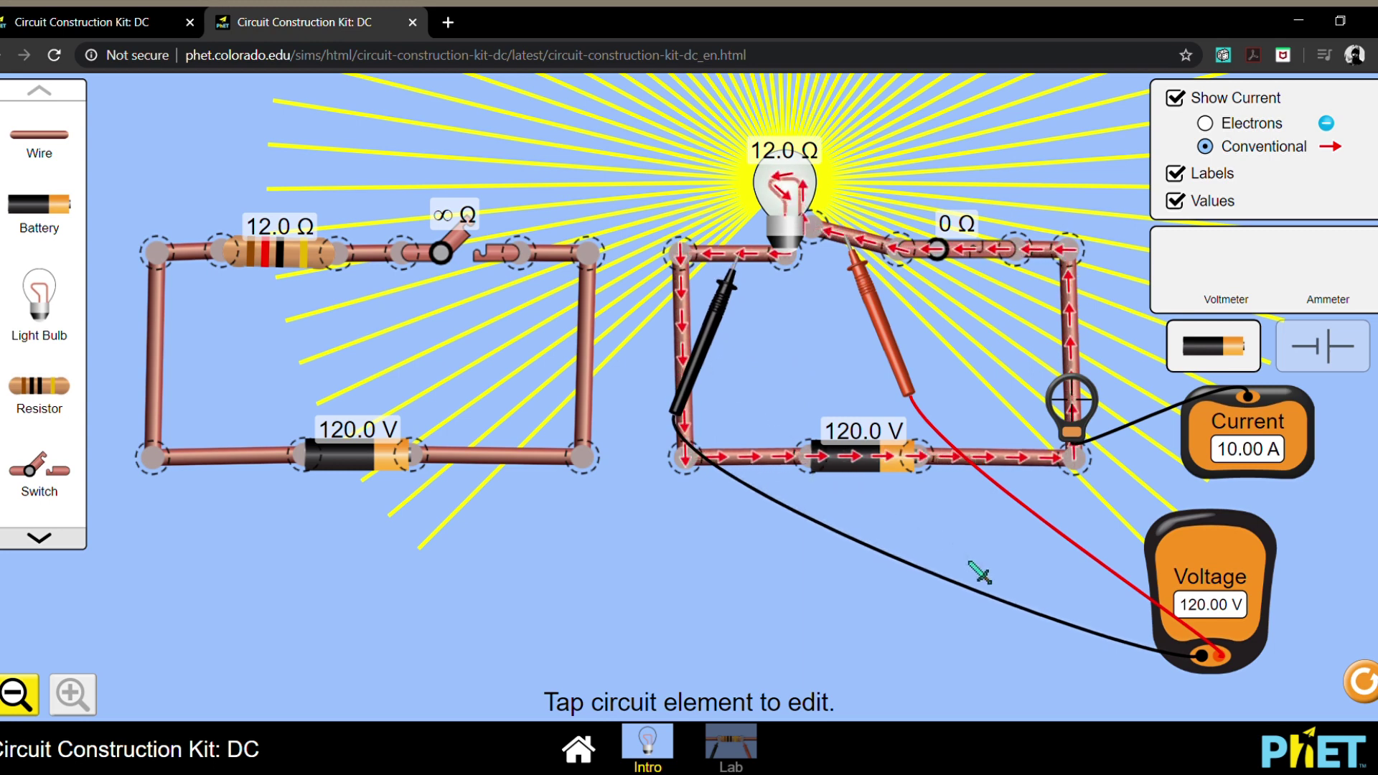
left_click(871, 465)
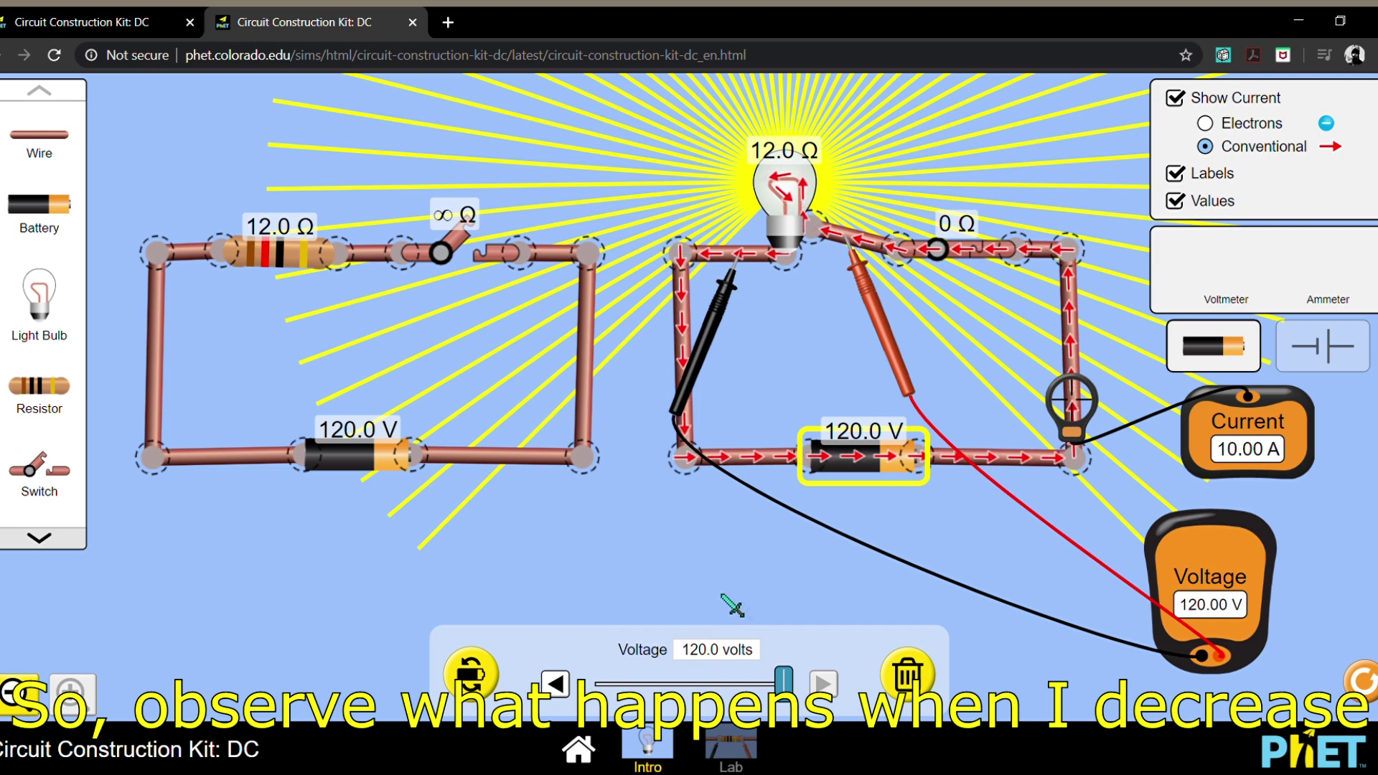
mouse_move(789, 685)
left_mouse_down()
mouse_move(605, 703)
mouse_move(796, 695)
left_mouse_up()
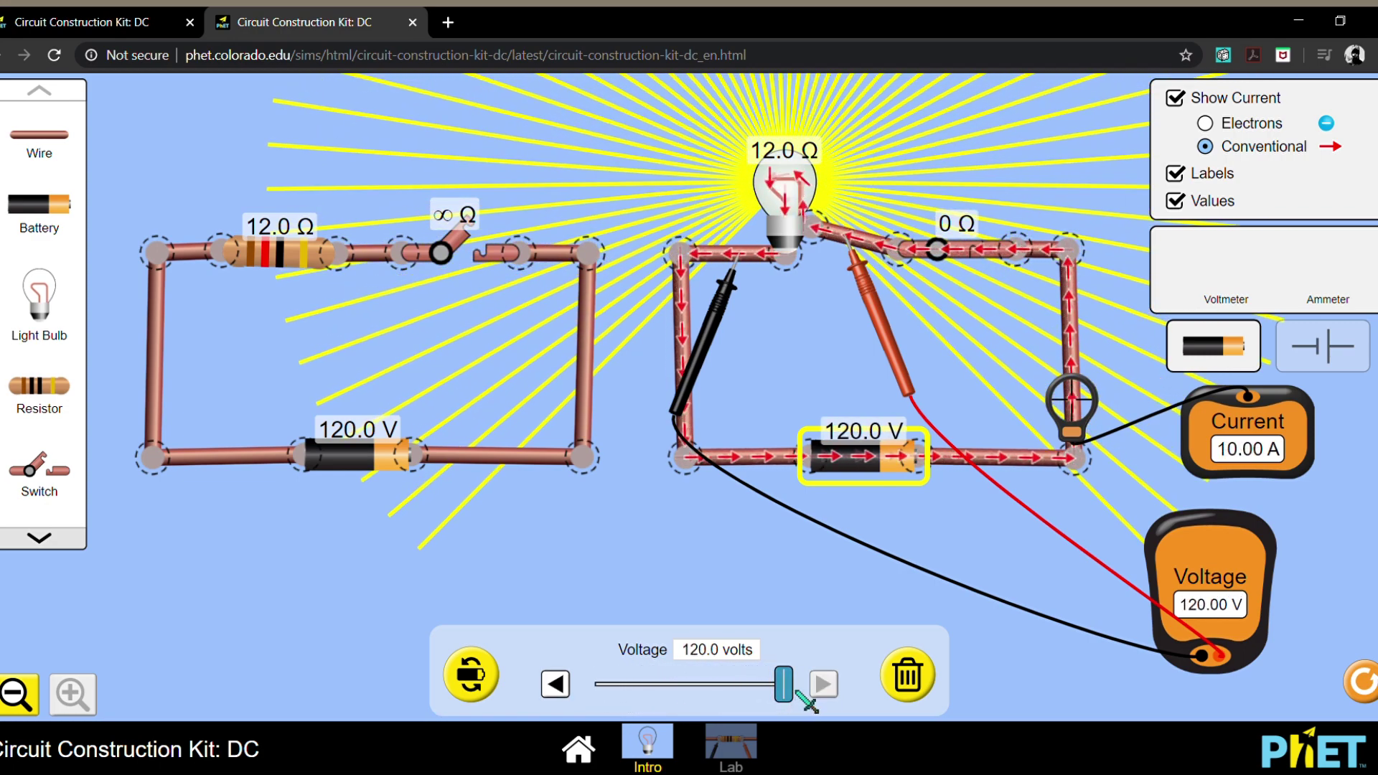
Vary the bulb's resistance from 43.5 Ω down to about 1.0 Ω and watch the current change
left_click(802, 222)
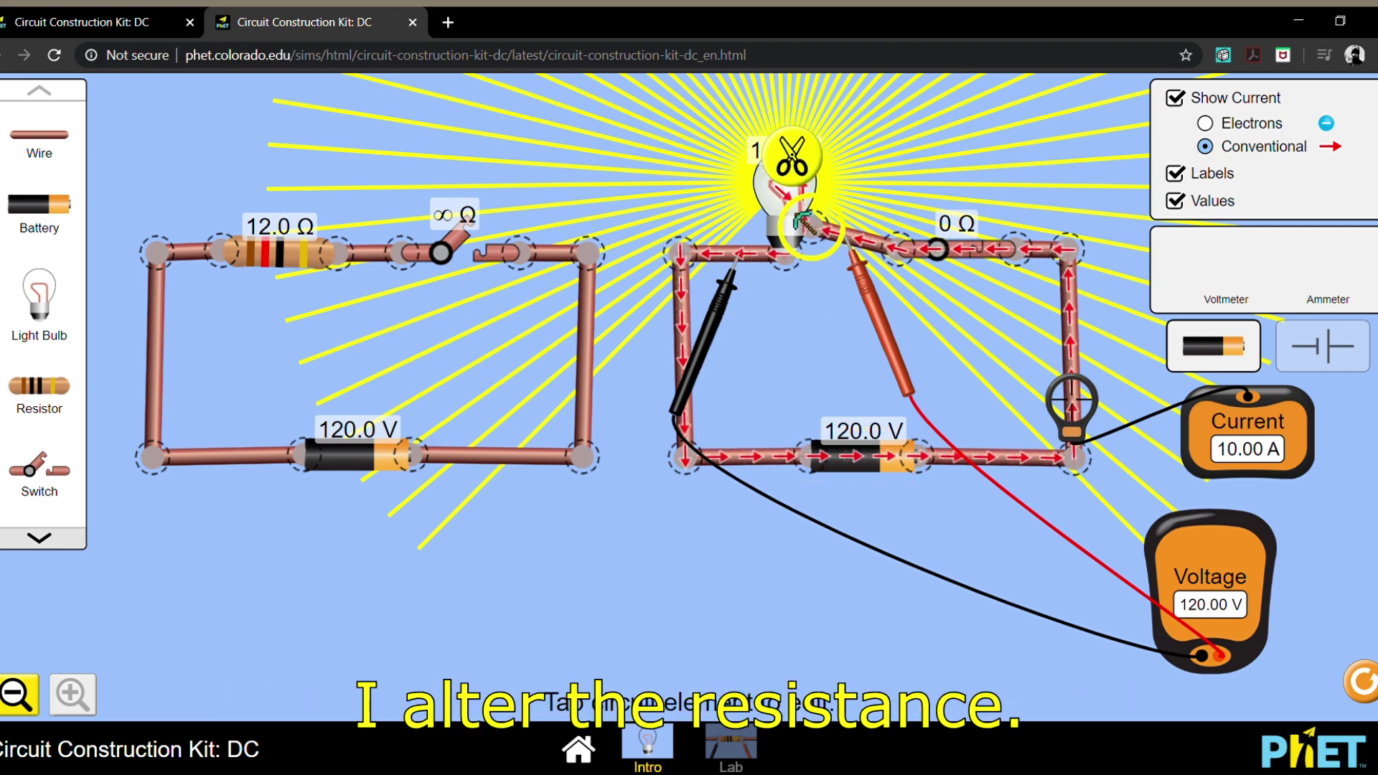
left_click(782, 193)
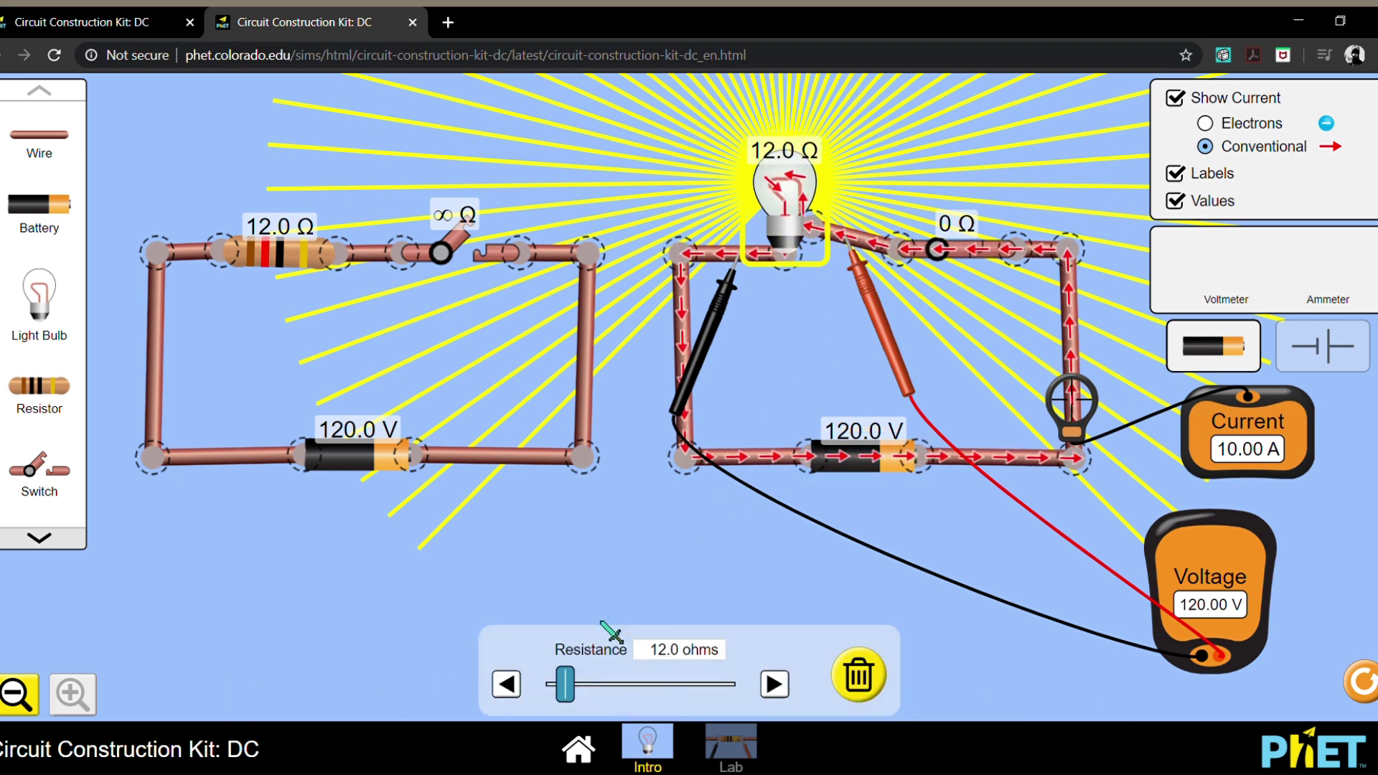
mouse_move(571, 689)
left_mouse_down()
mouse_move(750, 696)
mouse_move(571, 695)
left_mouse_up()
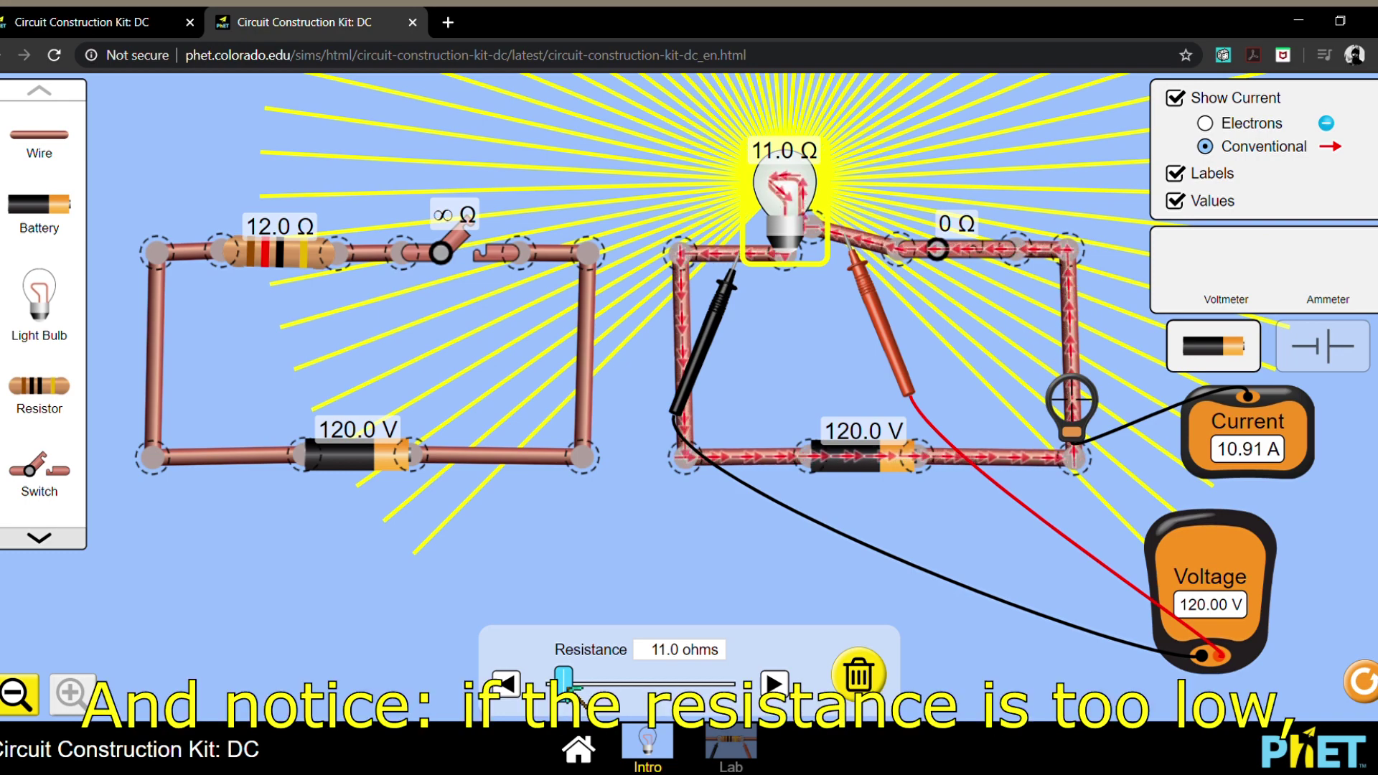
left_click_drag(571, 695, 557, 695)
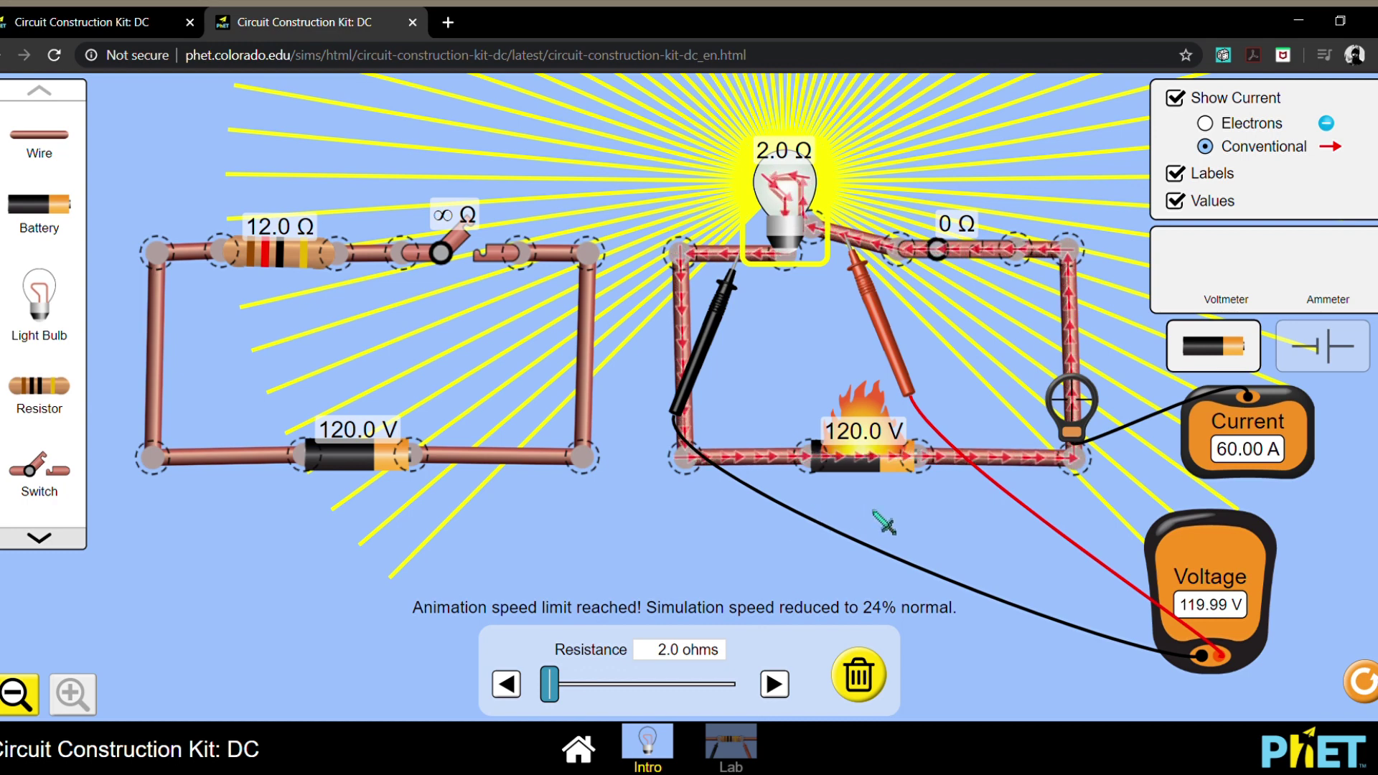
left_click(507, 684)
left_click(506, 684)
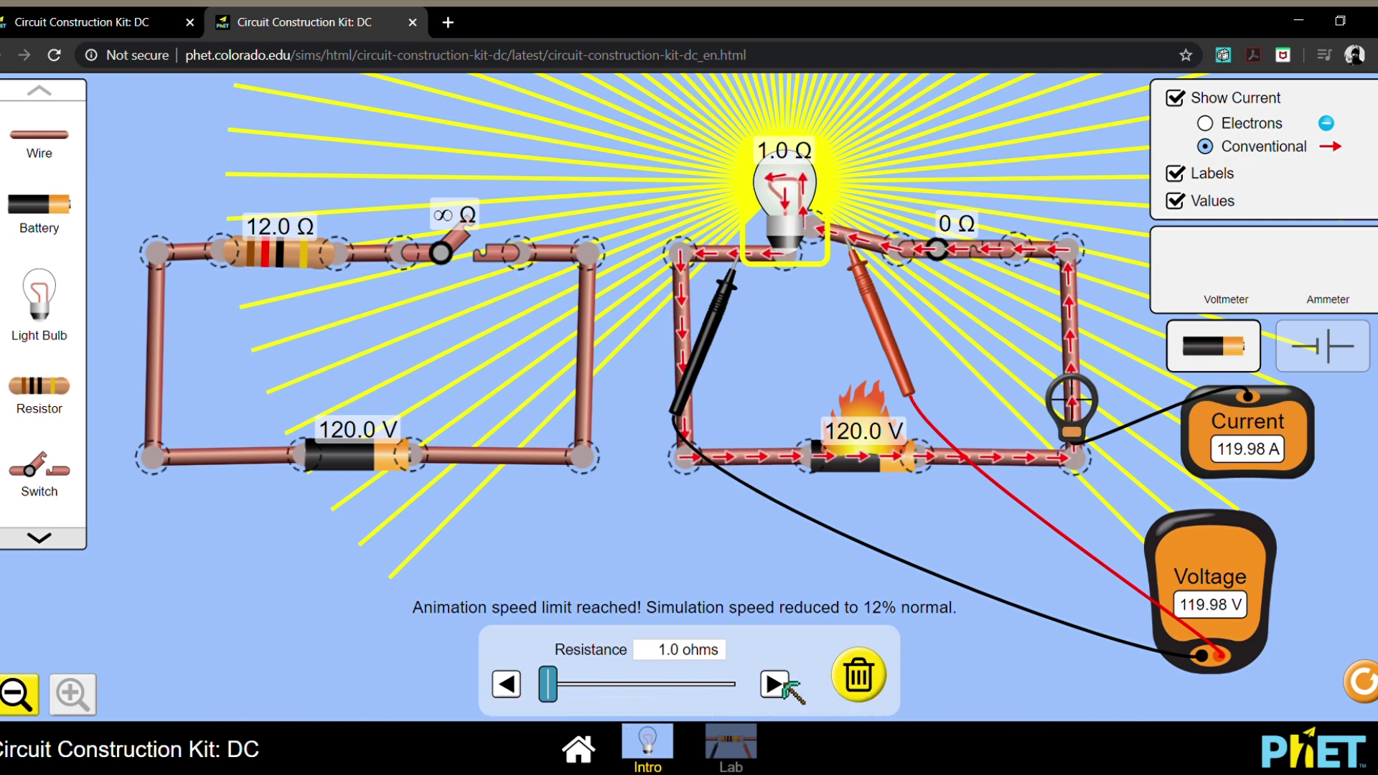
Step the bulb's resistance back up to 12.0 Ω in 0.5 Ω increments, then open its switch
left_click(775, 684)
left_click(776, 684)
left_click(776, 684)
left_click(775, 684)
left_click(775, 684)
left_click(776, 684)
left_click(775, 684)
left_click(776, 684)
left_click(775, 684)
left_click(775, 684)
left_click(775, 685)
left_click(775, 685)
left_click(775, 685)
left_click(775, 684)
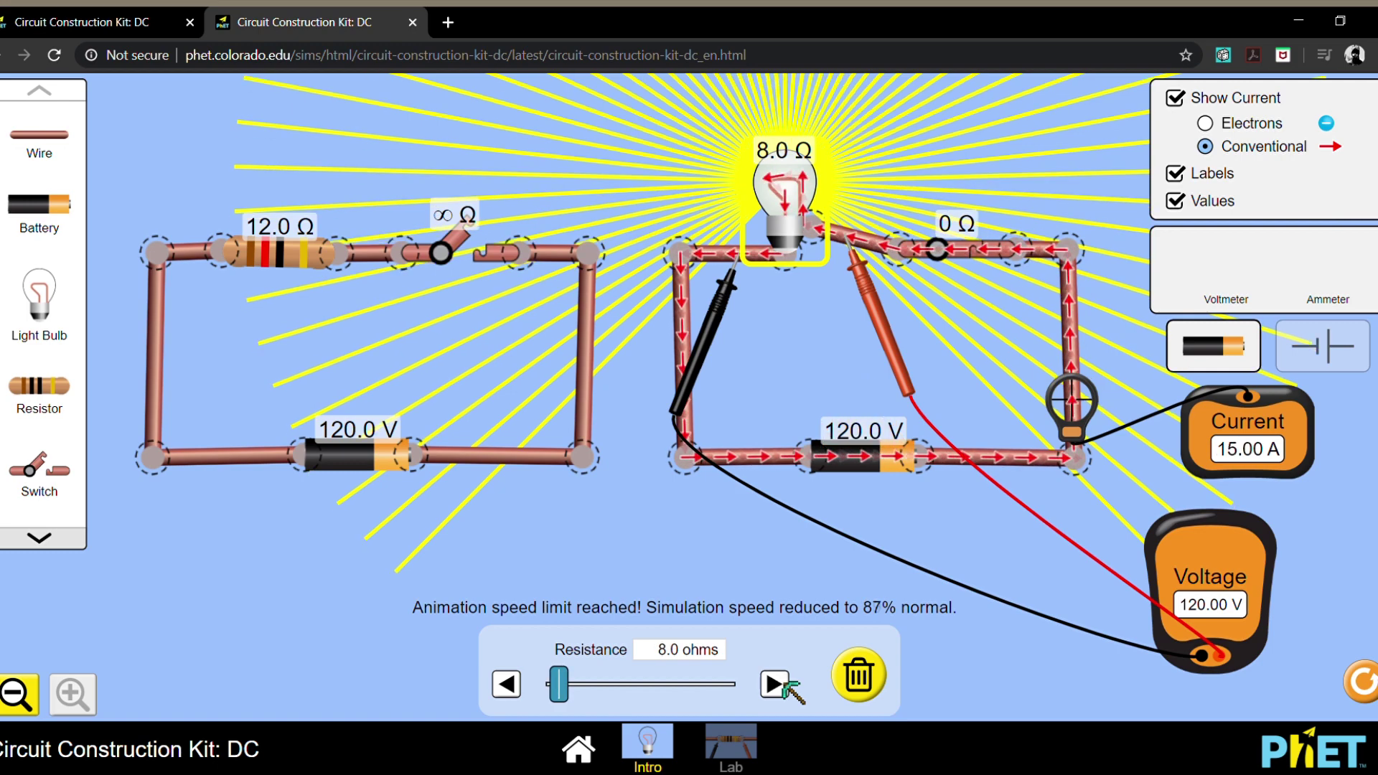
left_click(775, 684)
left_click(776, 684)
left_click(775, 685)
left_click(776, 684)
left_click(775, 684)
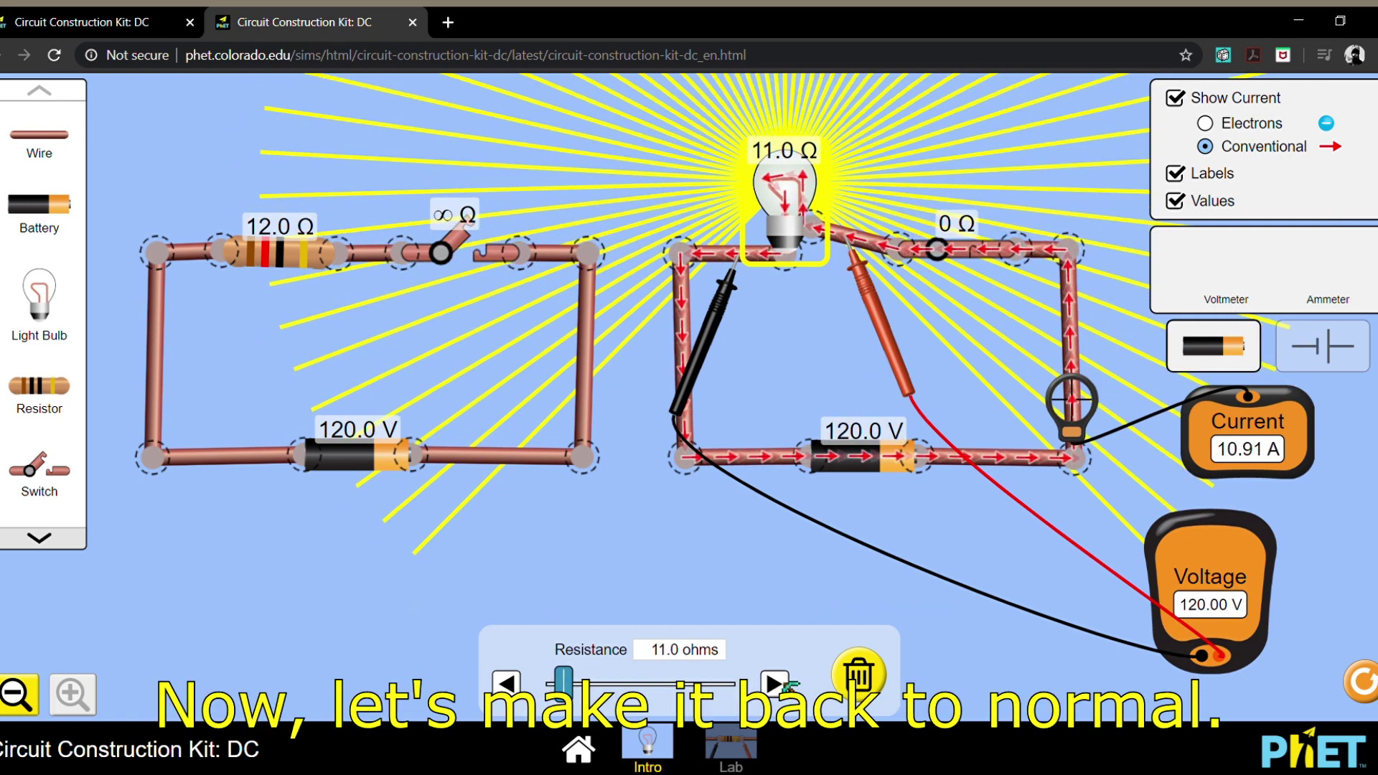
left_click(775, 685)
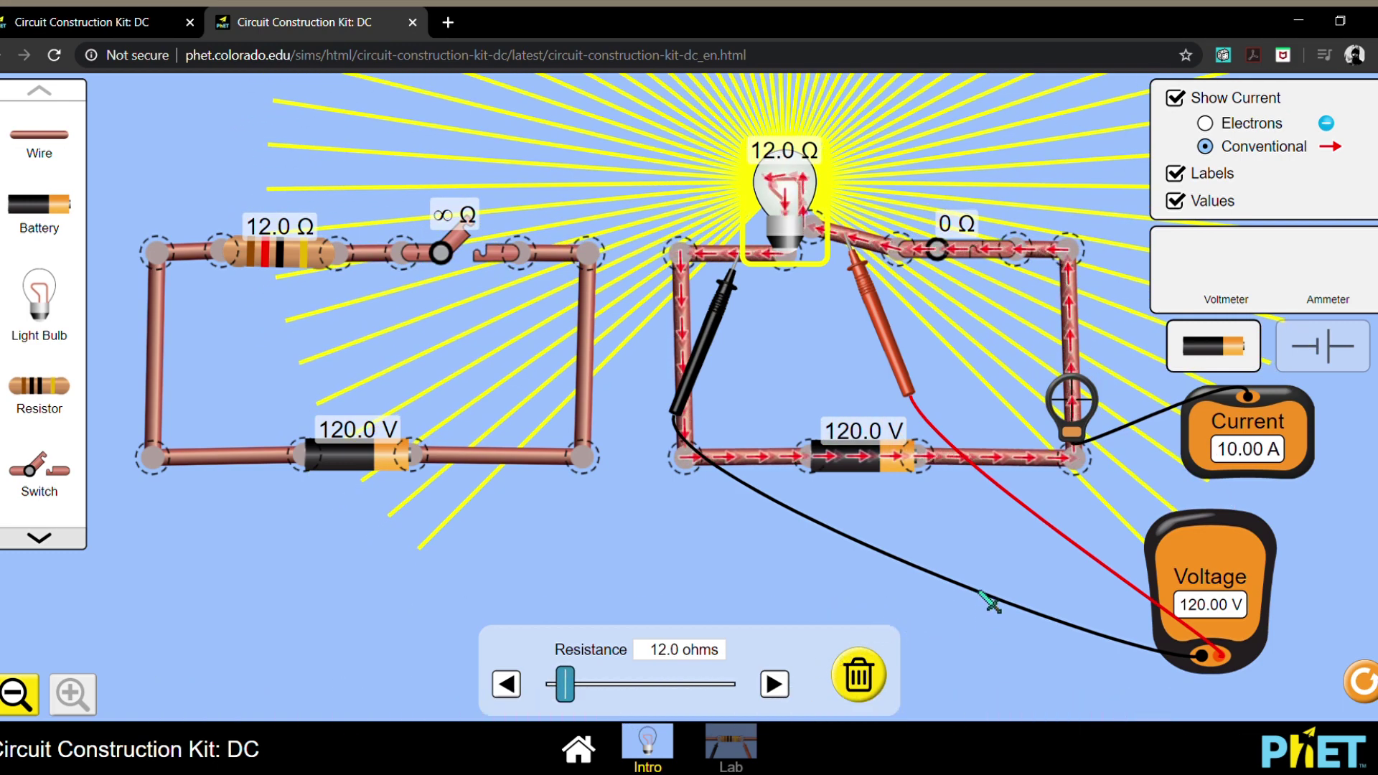
left_click(940, 246)
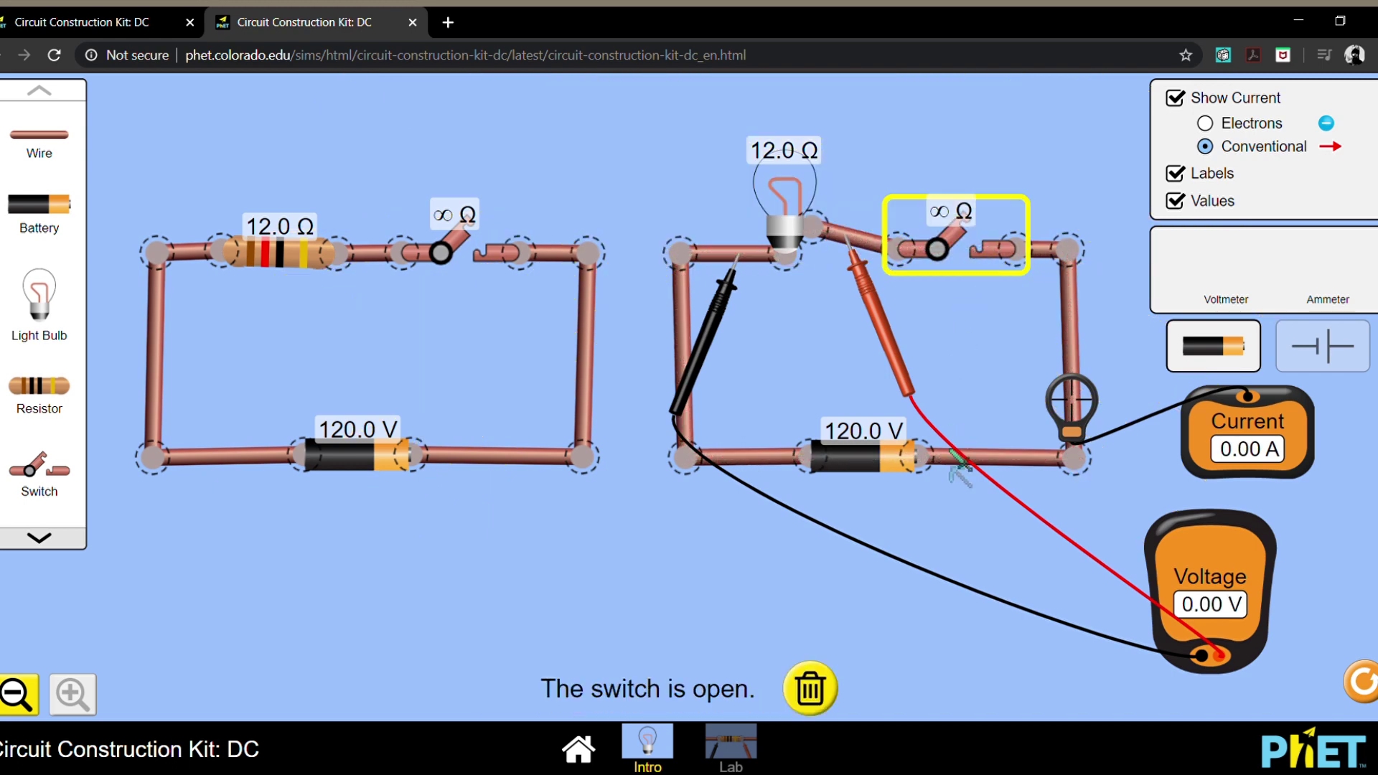
Deselect the switch, leaving both loops open with meters at 0.00 A and 0.00 V
left_click(962, 543)
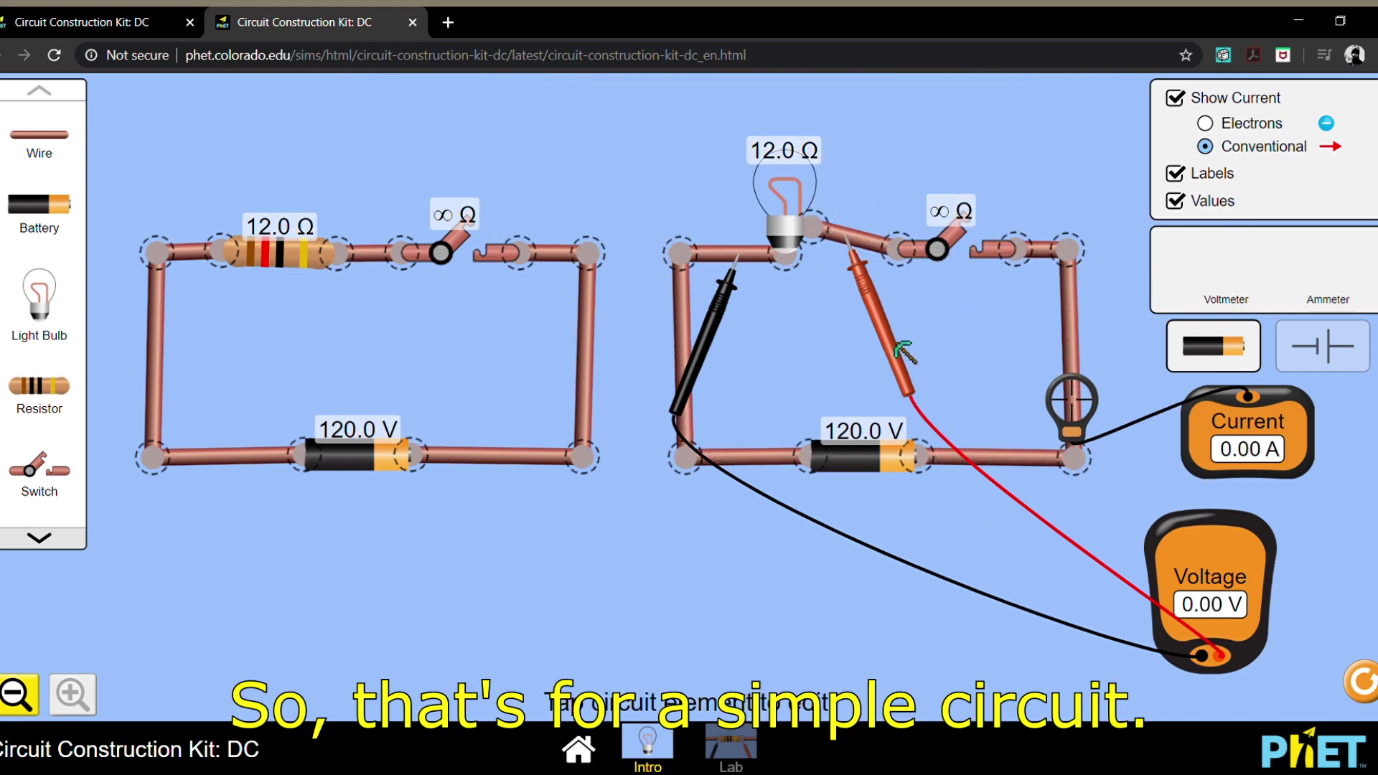